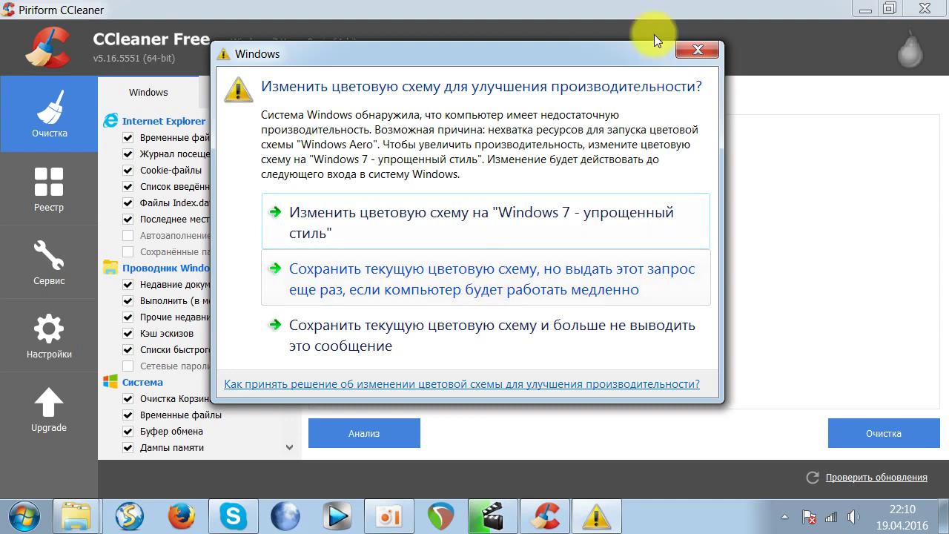
Dismiss the Windows colour scheme prompt and look through the Windows cleaning options
left_click(701, 49)
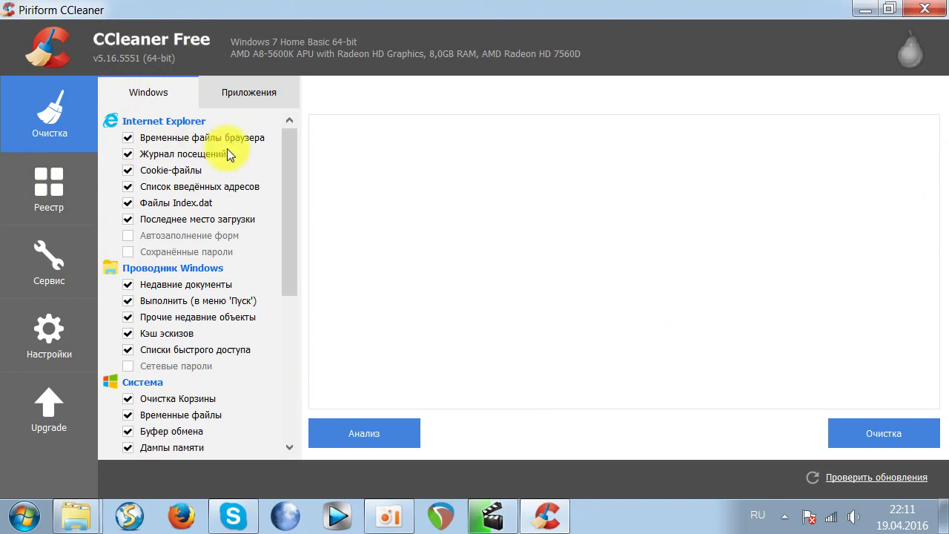
mouse_move(285, 166)
left_mouse_down()
mouse_move(298, 316)
mouse_move(292, 164)
left_mouse_up()
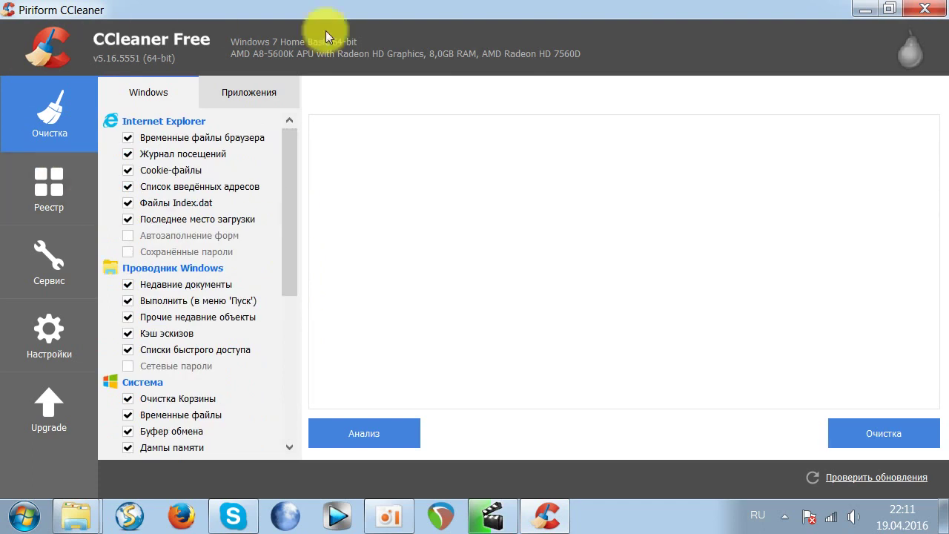
left_click_drag(291, 180, 298, 385)
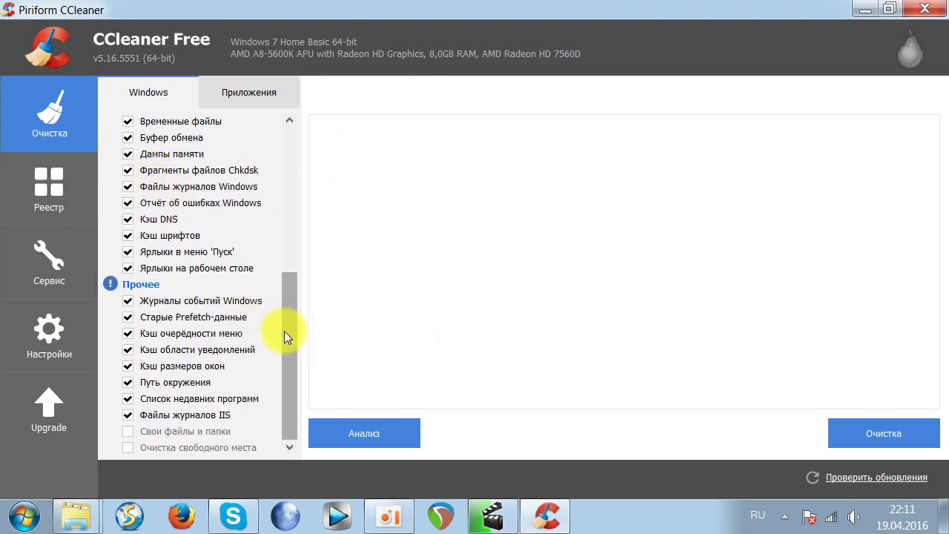
left_click_drag(284, 330, 292, 172)
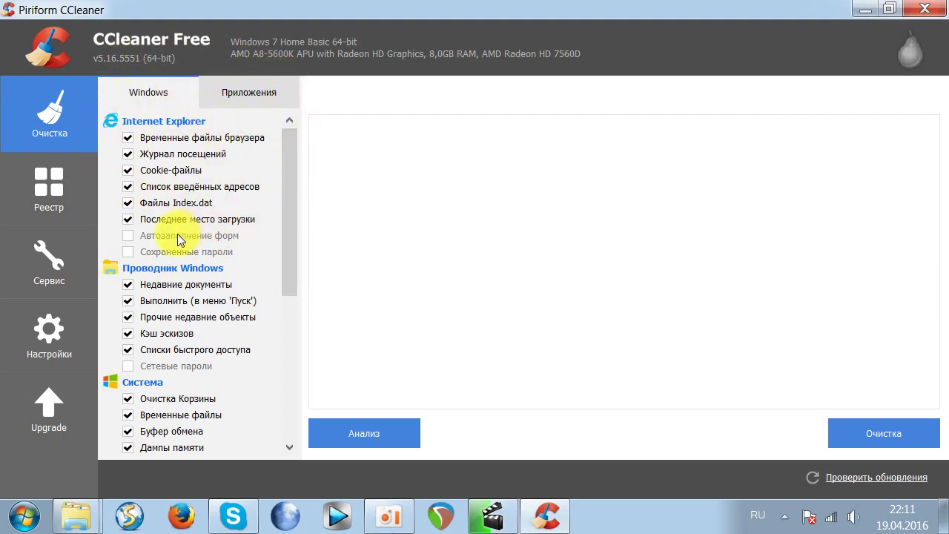
left_click(128, 236)
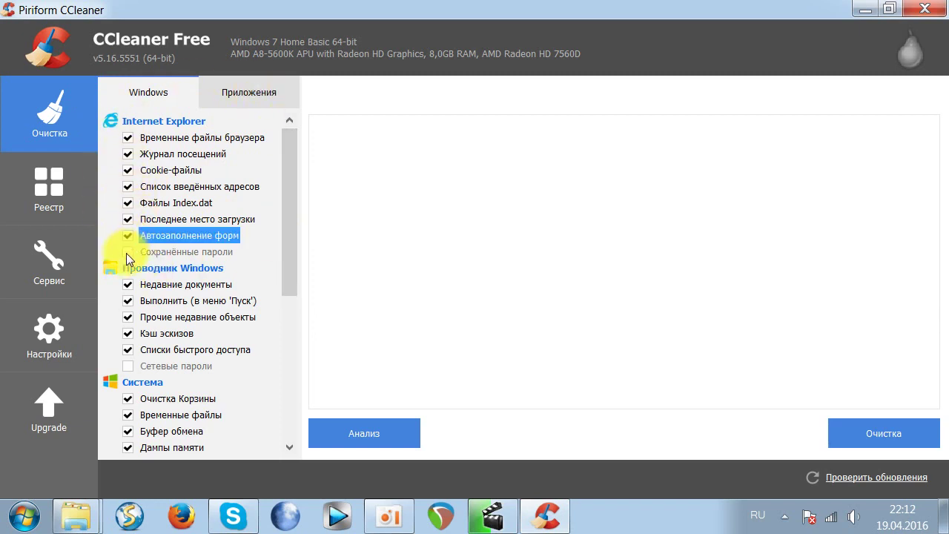
left_click(127, 252)
left_click(552, 304)
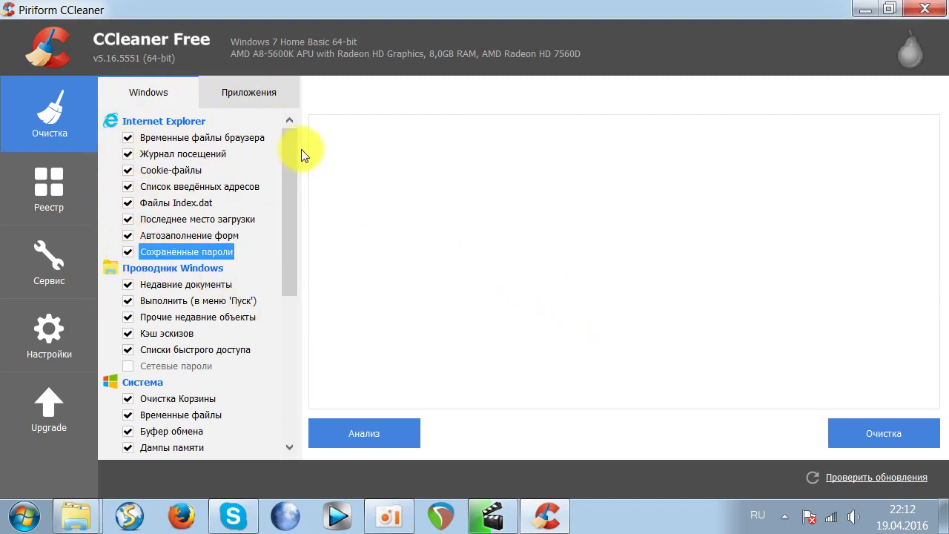
left_click_drag(292, 150, 294, 183)
left_click(127, 170)
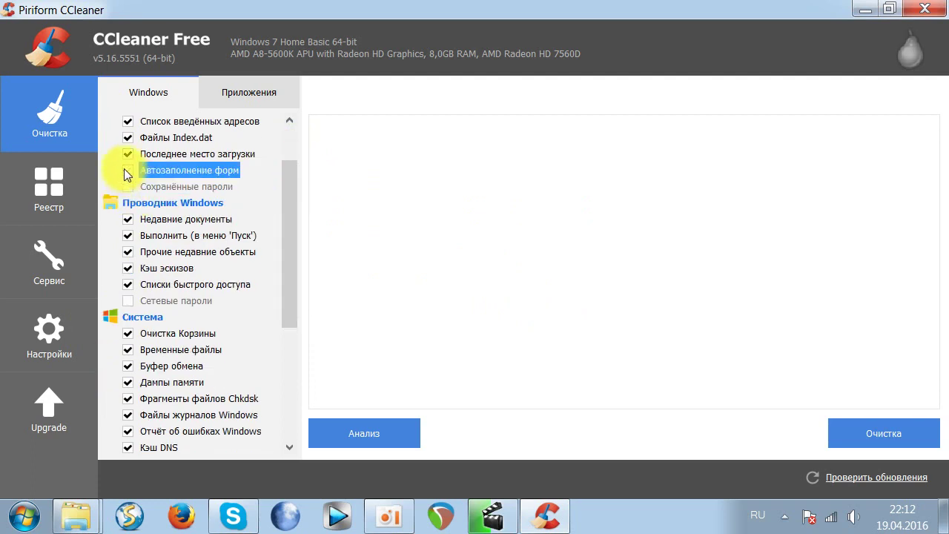
Review the Windows cleaning options under Проводник Windows, Система and Прочее
scroll(293, 181, "down", 1)
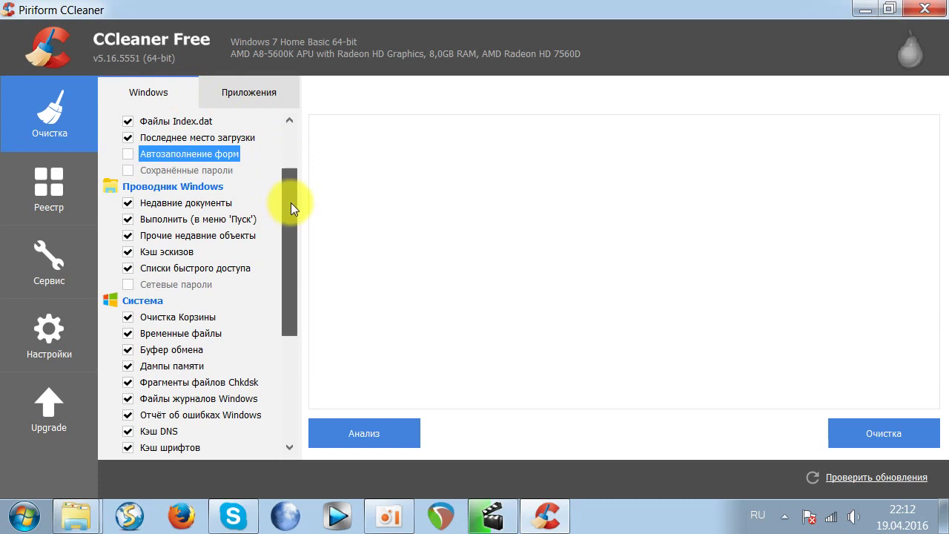
mouse_move(292, 205)
left_mouse_down()
mouse_move(294, 236)
mouse_move(300, 145)
mouse_move(293, 211)
left_mouse_up()
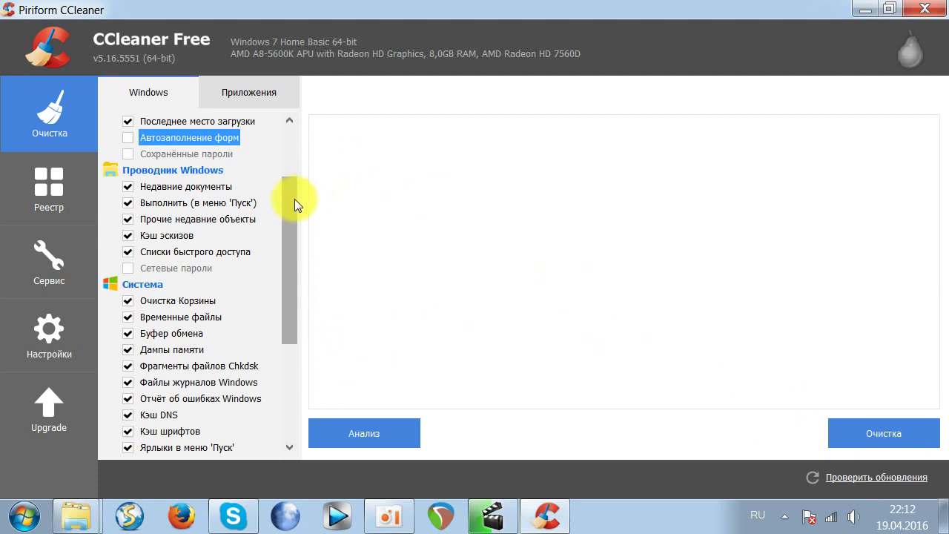
left_click_drag(294, 202, 289, 229)
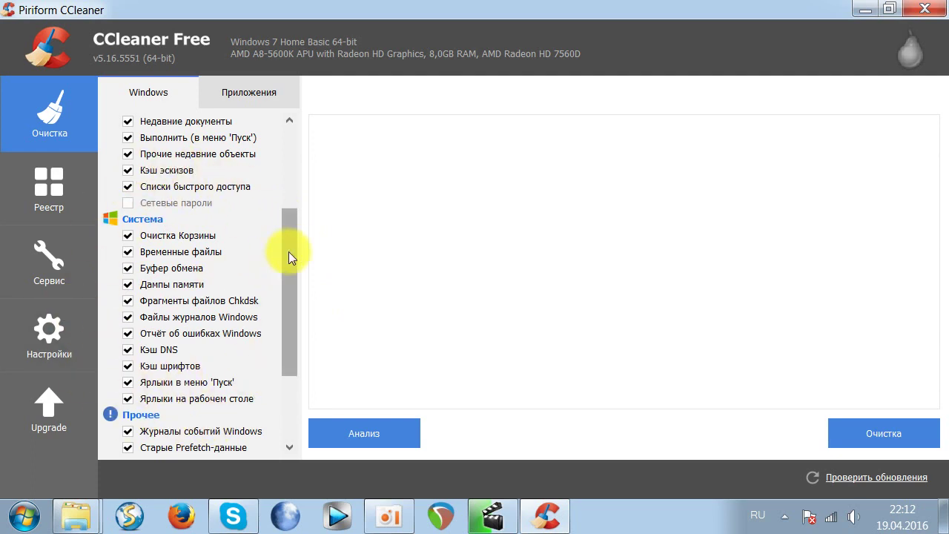
left_click_drag(289, 252, 290, 316)
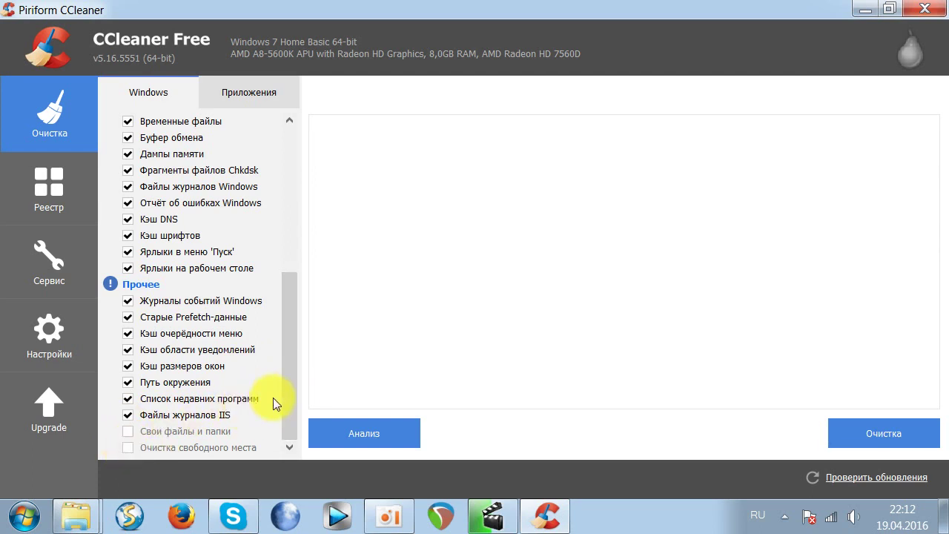
left_click_drag(291, 388, 300, 215)
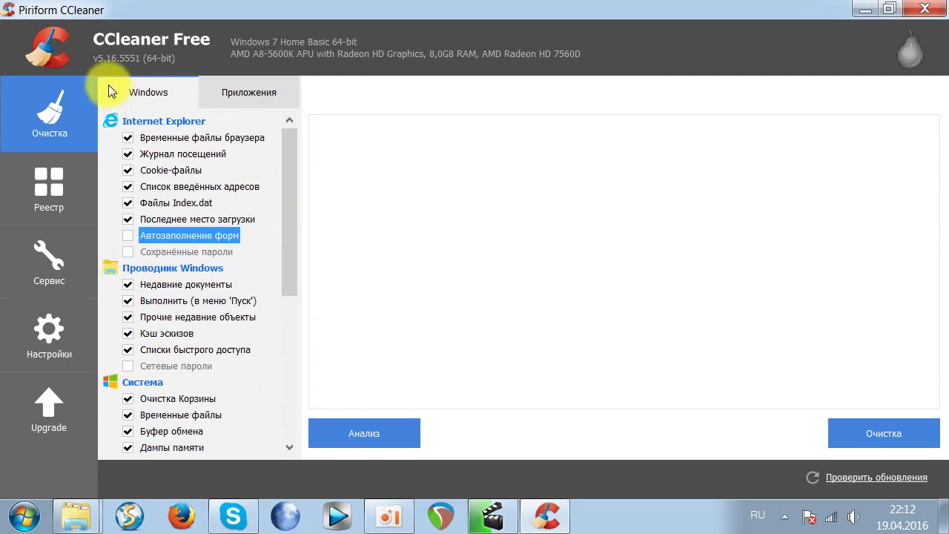
Review the application cleaning options for Firefox, Opera and Google Chrome
left_click(259, 98)
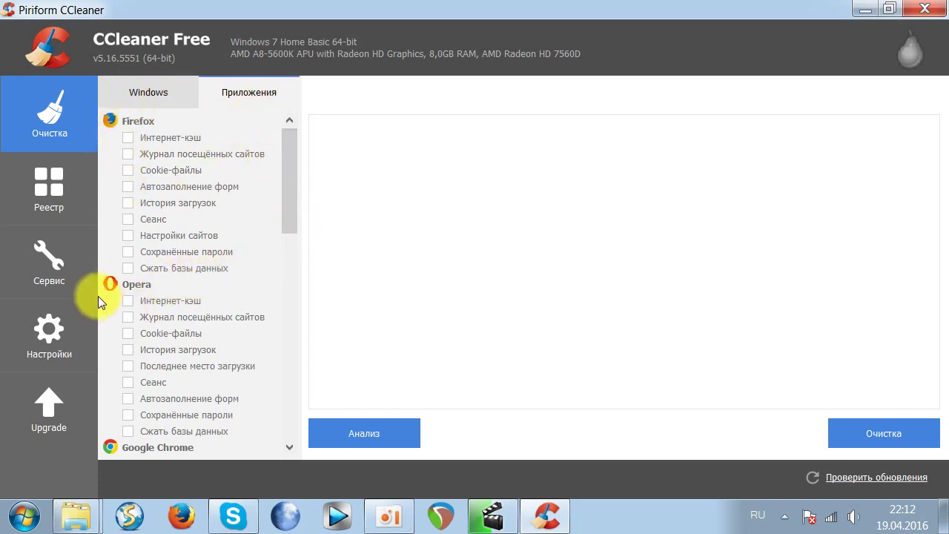
left_click_drag(287, 195, 292, 259)
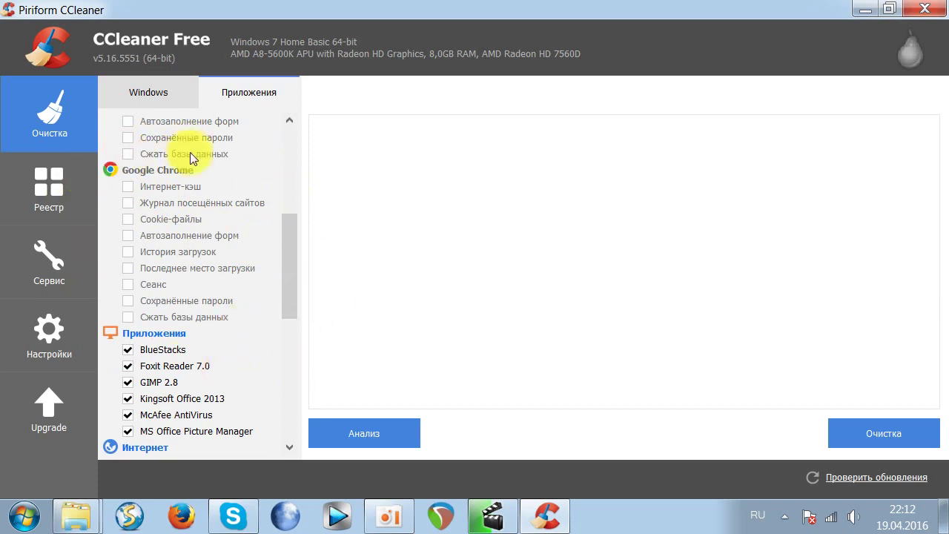
left_click_drag(293, 259, 299, 202)
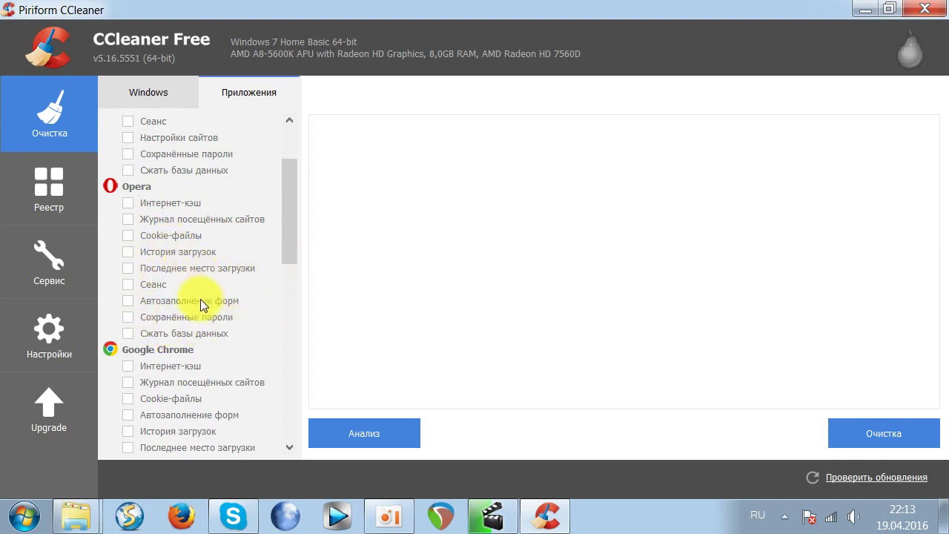
left_click_drag(286, 233, 291, 154)
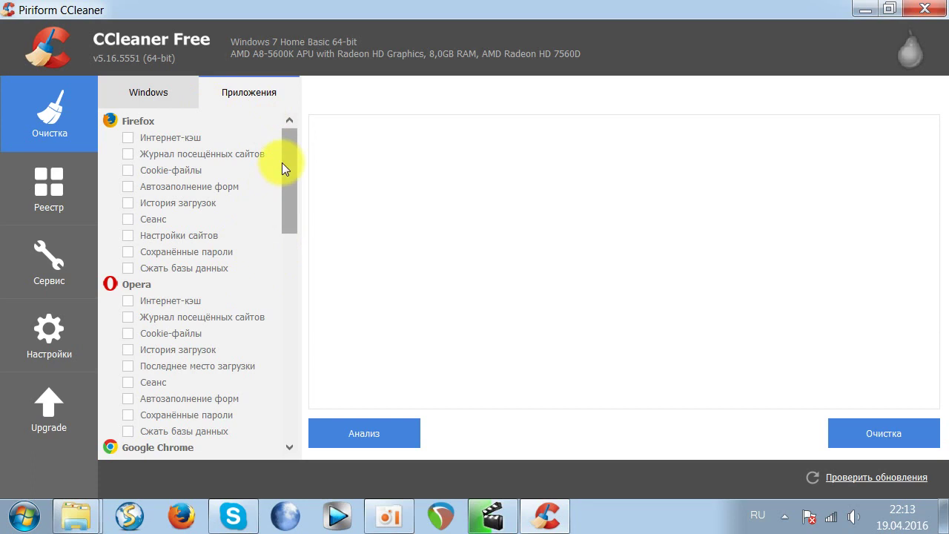
Include Sony Vegas Pro 12.0 and Spyware Terminator in the application cleaning options
left_click_drag(282, 168, 286, 295)
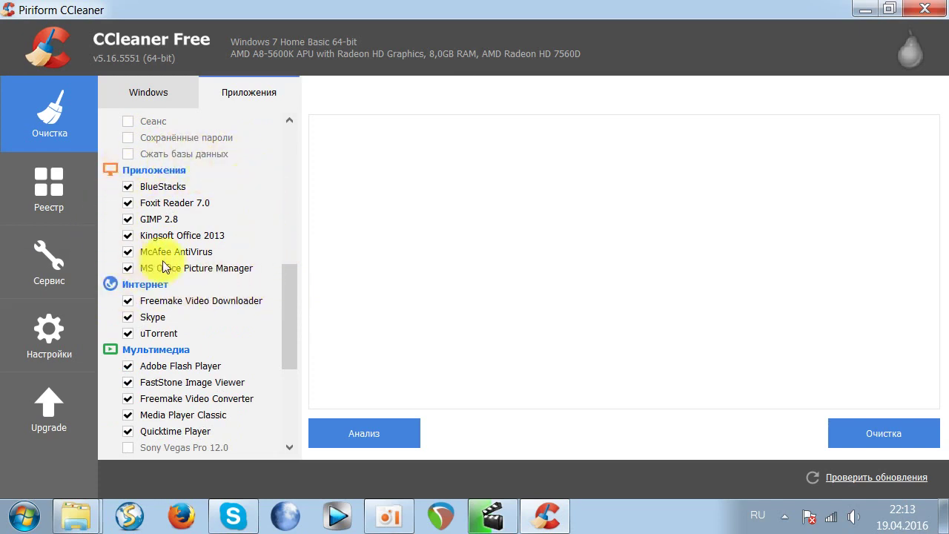
left_click_drag(283, 278, 270, 330)
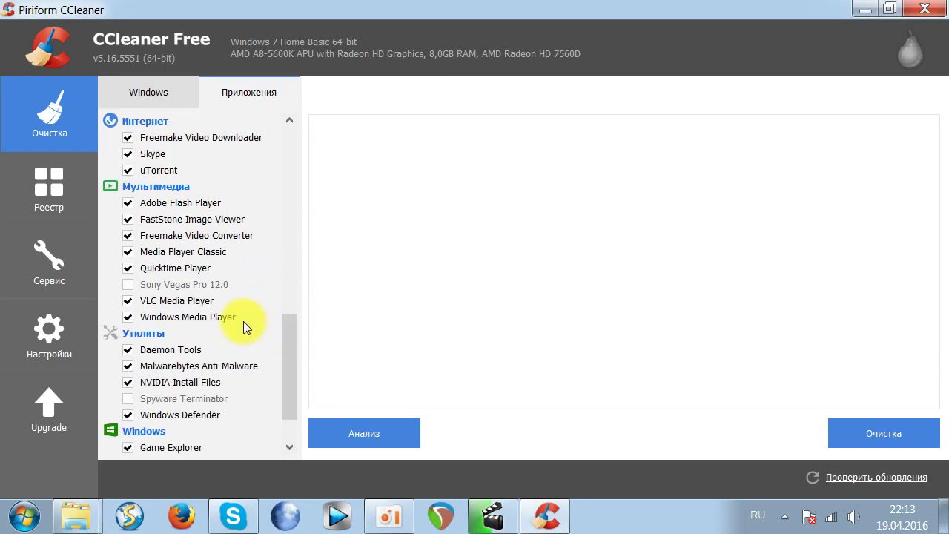
left_click(128, 285)
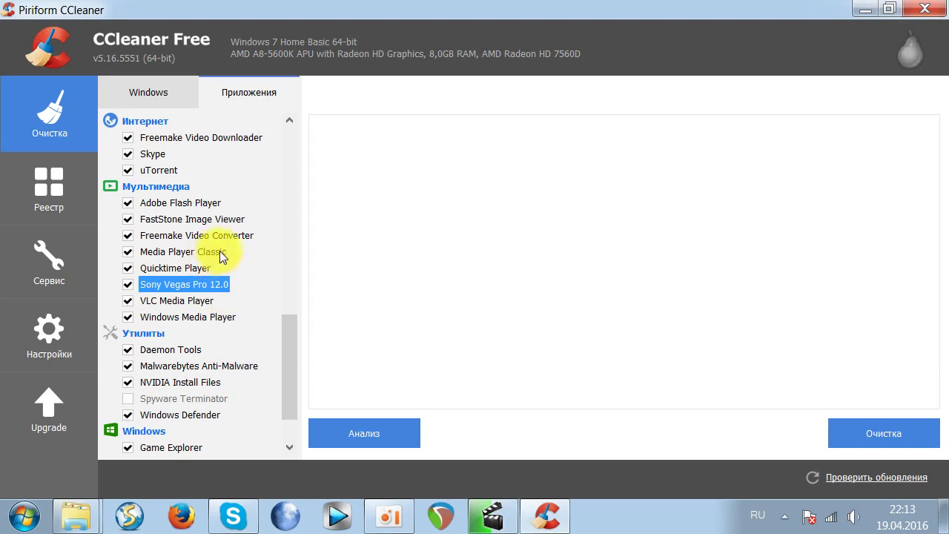
scroll(293, 353, "down", 2)
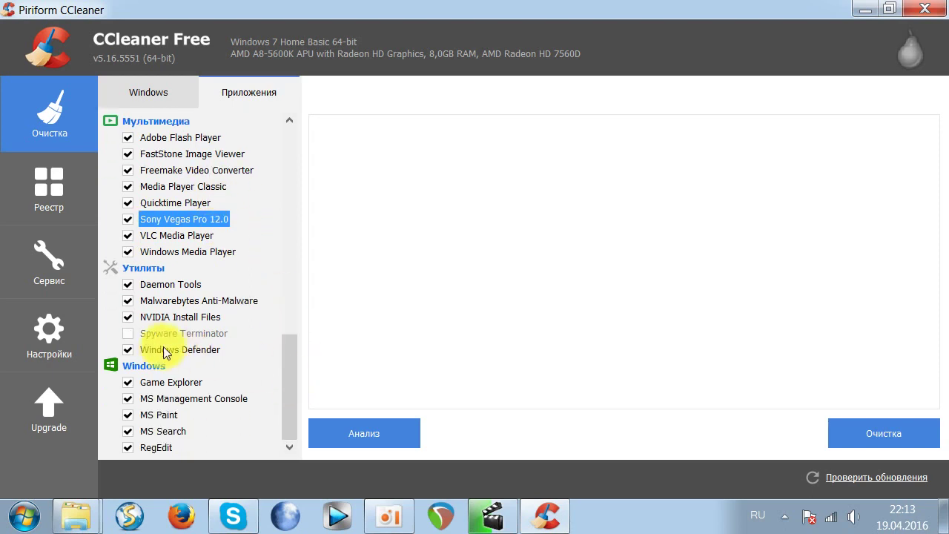
left_click(129, 334)
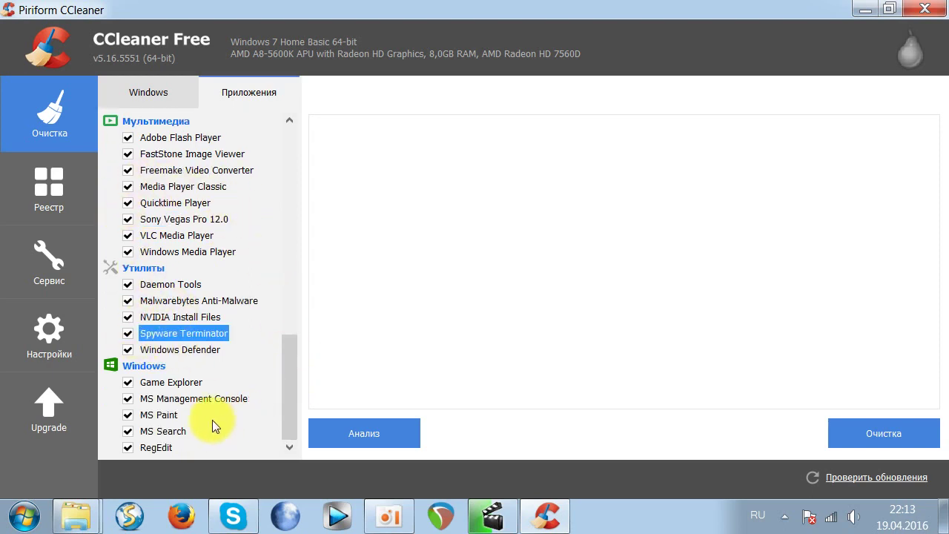
left_click_drag(288, 356, 295, 145)
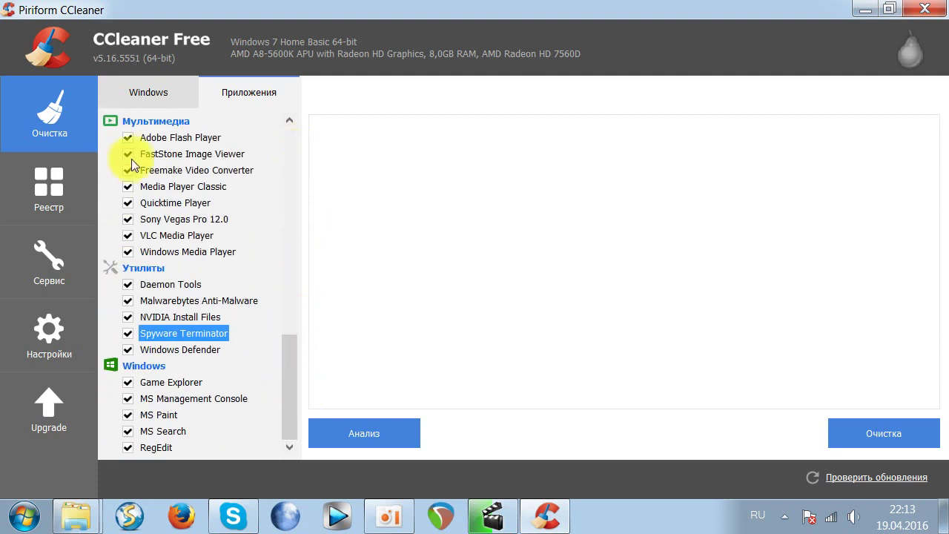
Analyze the selected Windows and application items and clean the junk files found
left_click(352, 426)
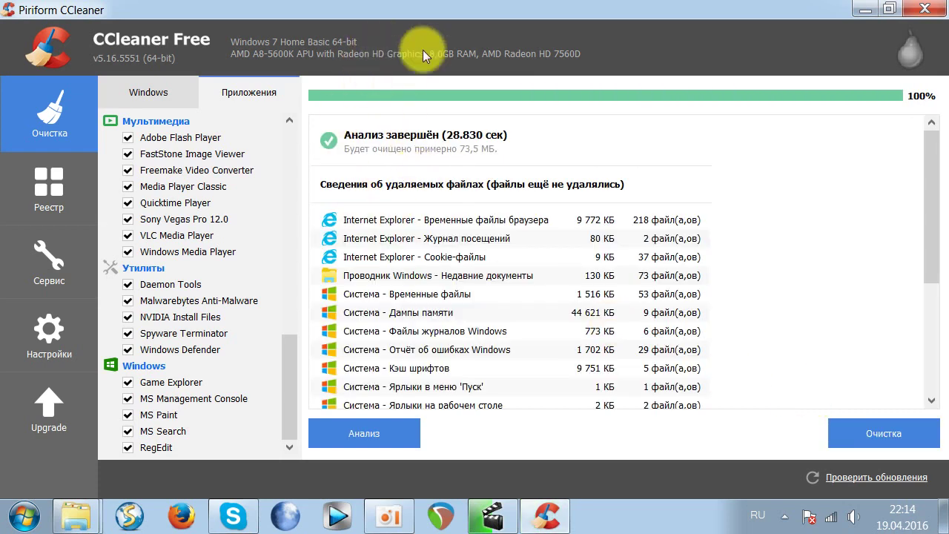
left_click(853, 435)
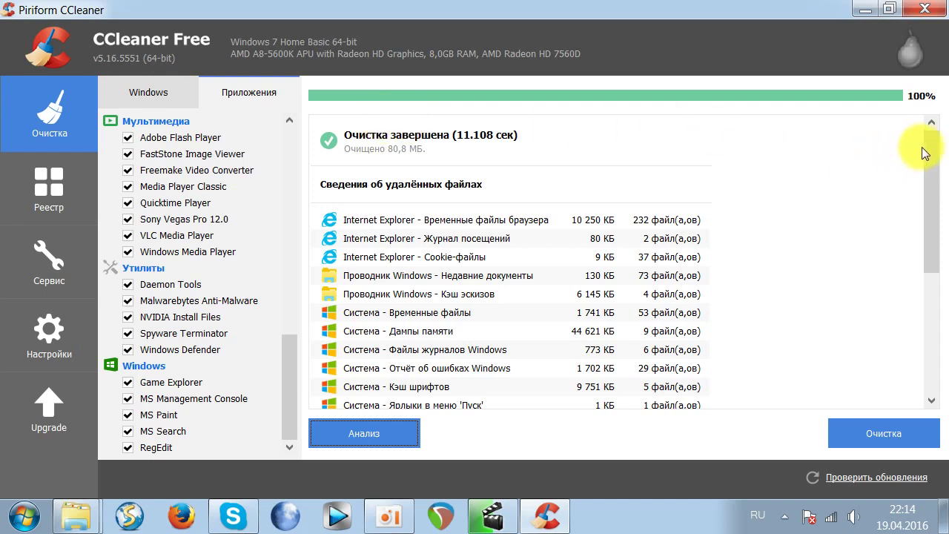
left_click_drag(931, 148, 896, 119)
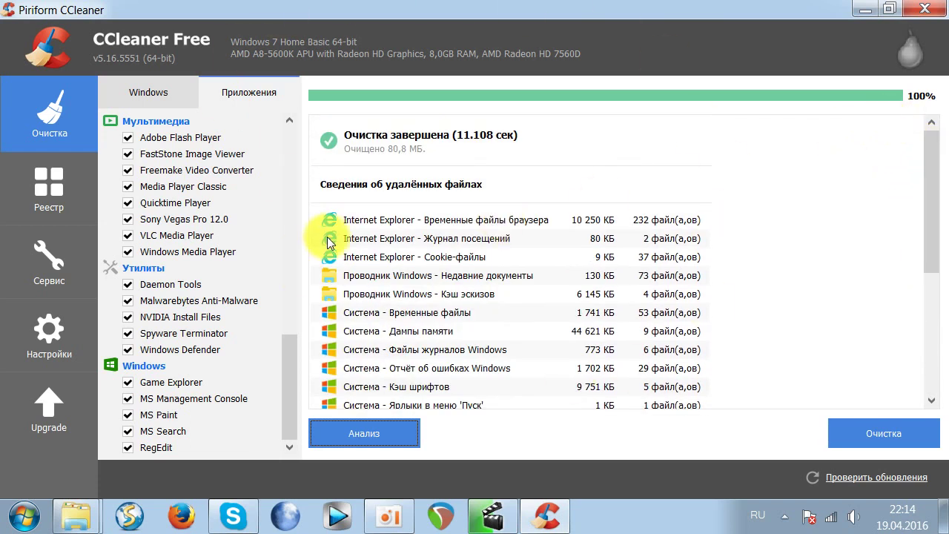
Start a registry scan for problems with all integrity categories selected and cancel it partway
left_click(40, 187)
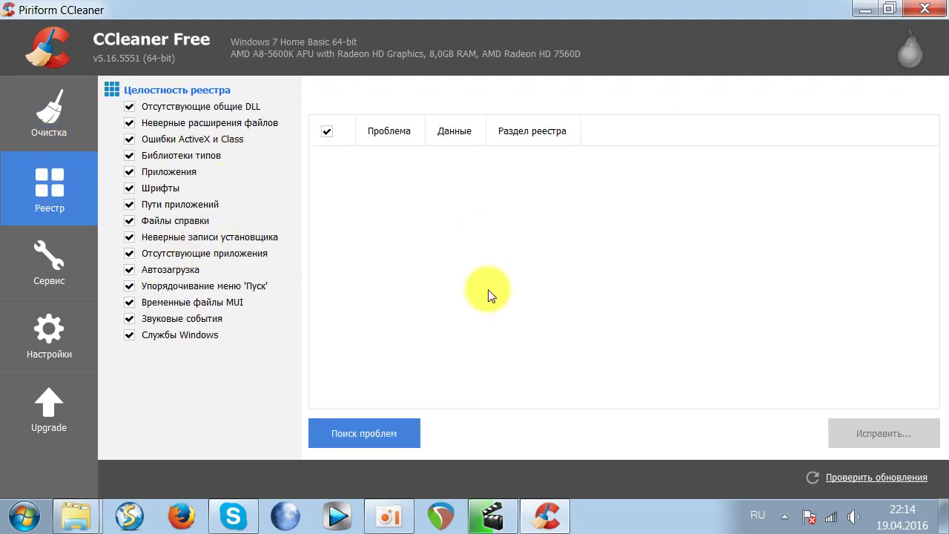
left_click(369, 431)
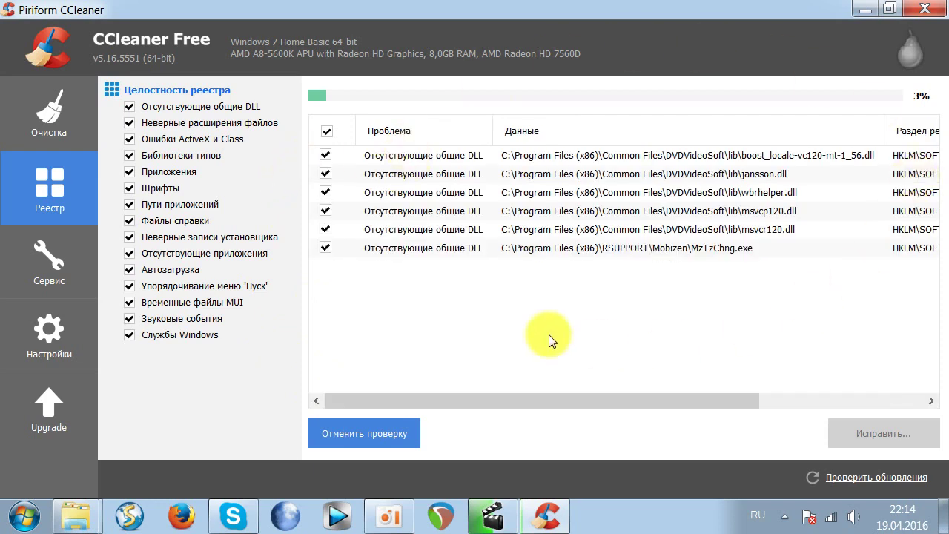
left_click(381, 430)
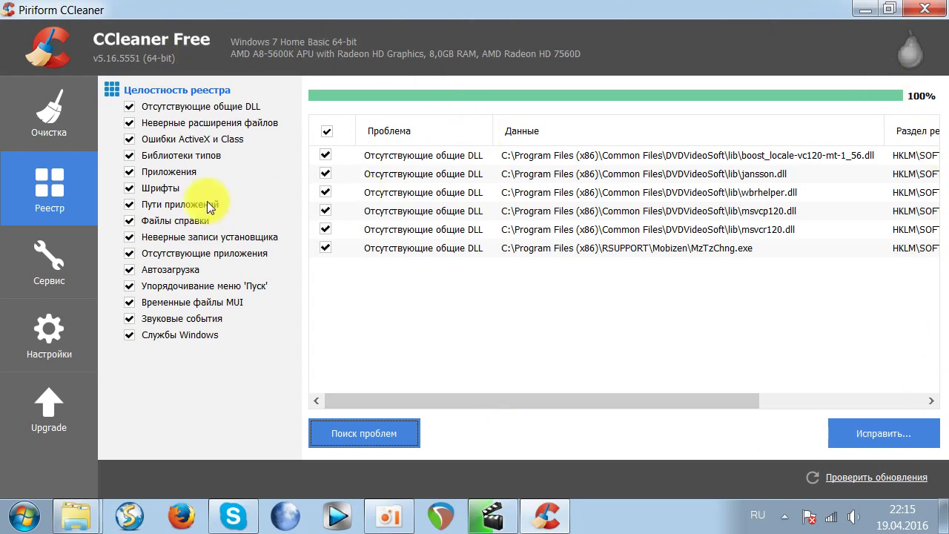
Disable the Google Update entry in the Windows startup programs and delete it from the list
left_click(72, 252)
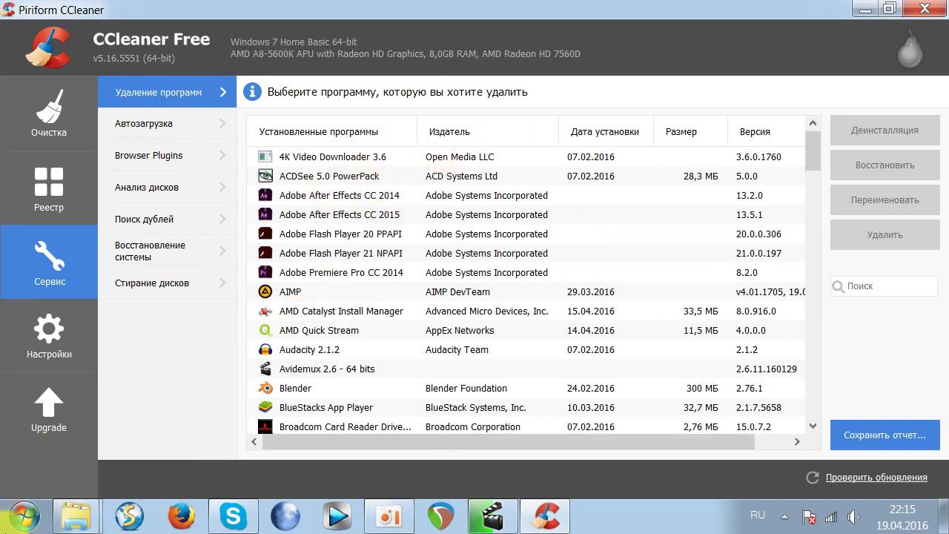
left_click(170, 125)
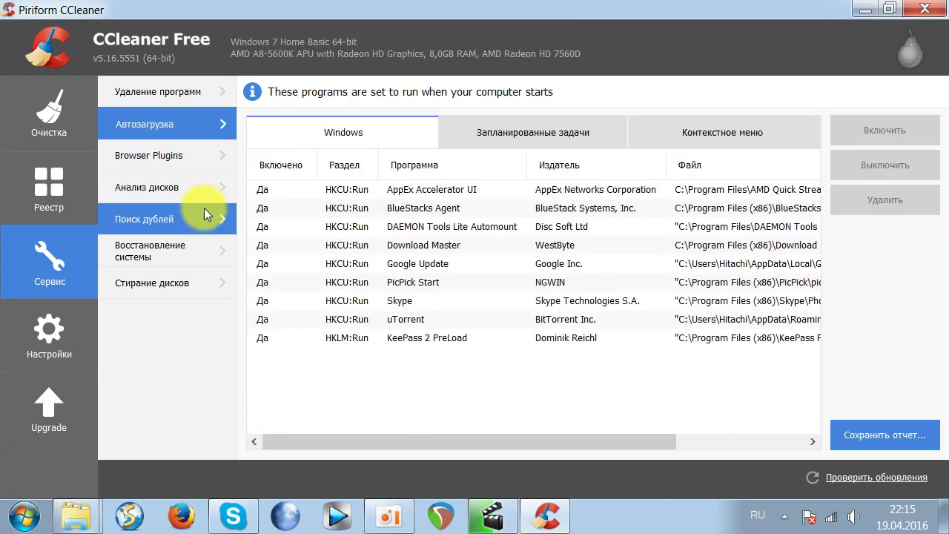
left_click(434, 265)
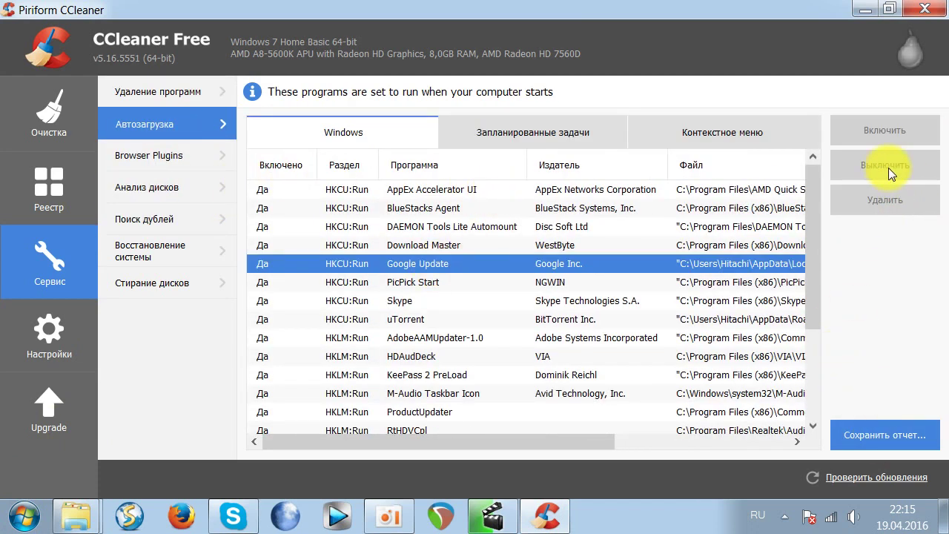
right_click(380, 264)
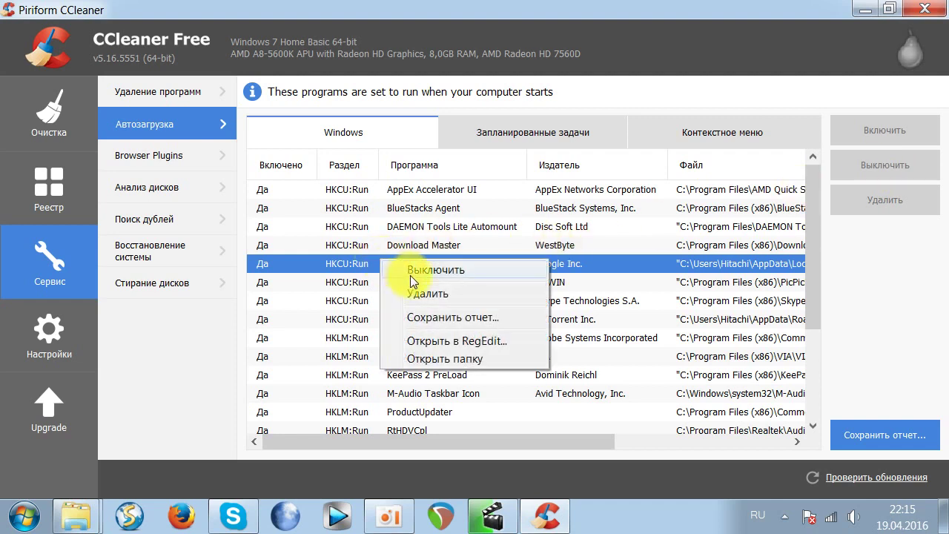
left_click(440, 273)
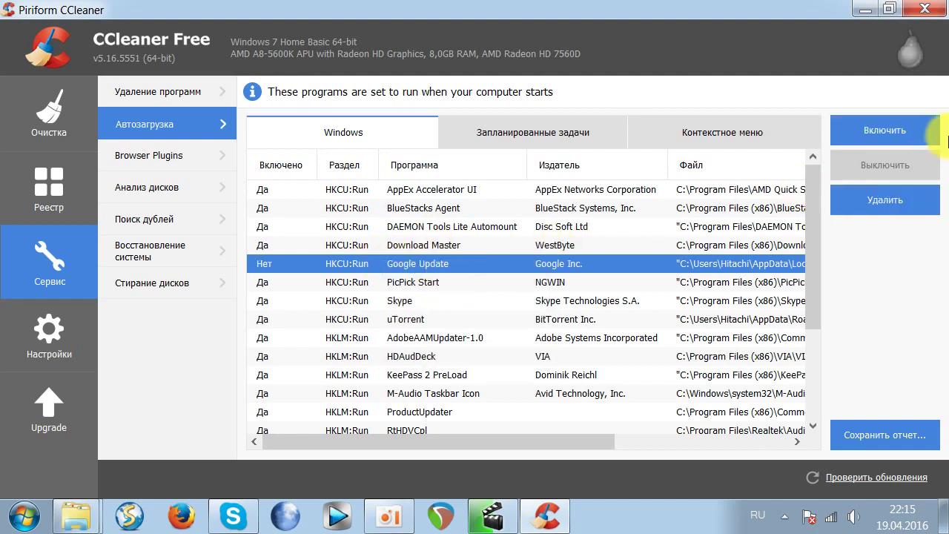
left_click(856, 203)
left_click(486, 300)
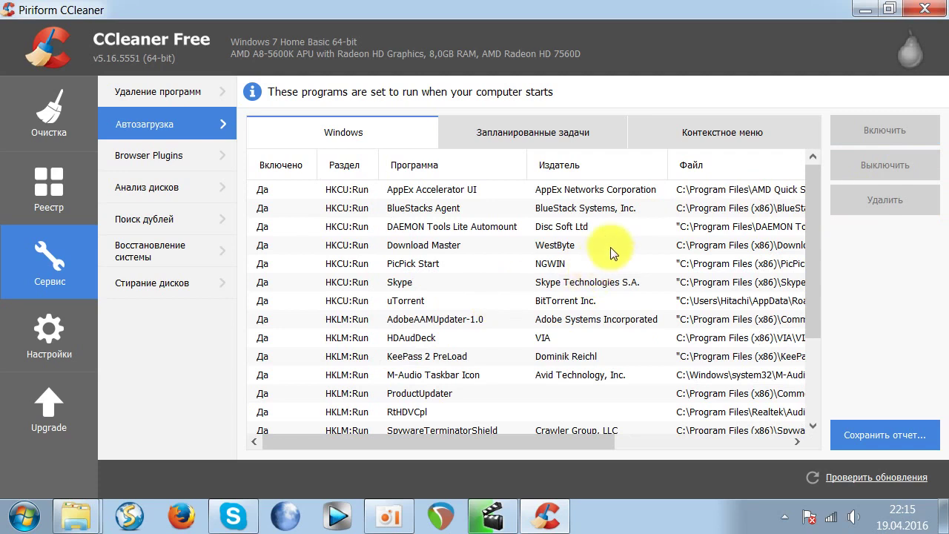
Review the Windows startup programs, including AdobeAAMUpdater-1.0, SpywareTerminatorUpdater and Download Master, and compare them with the hidden notification area programs
left_click(449, 320)
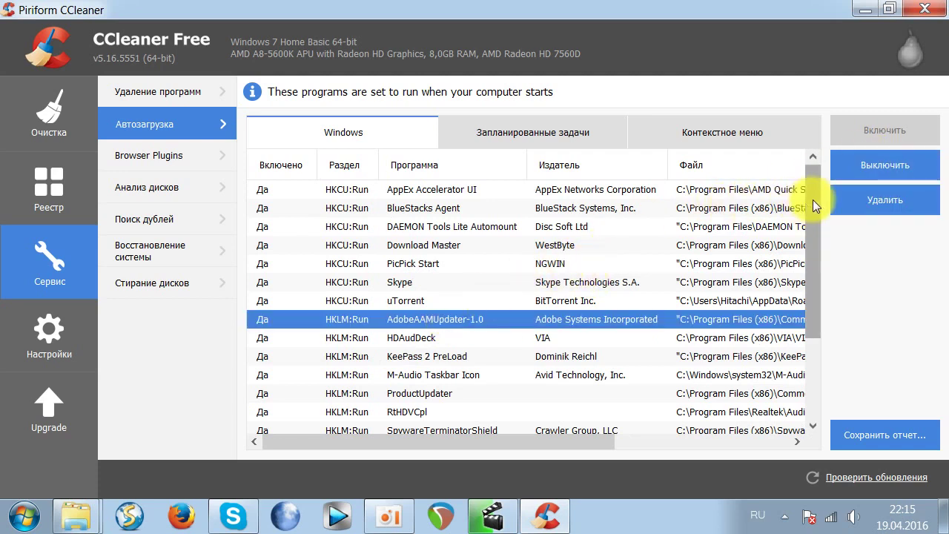
left_click_drag(813, 199, 816, 254)
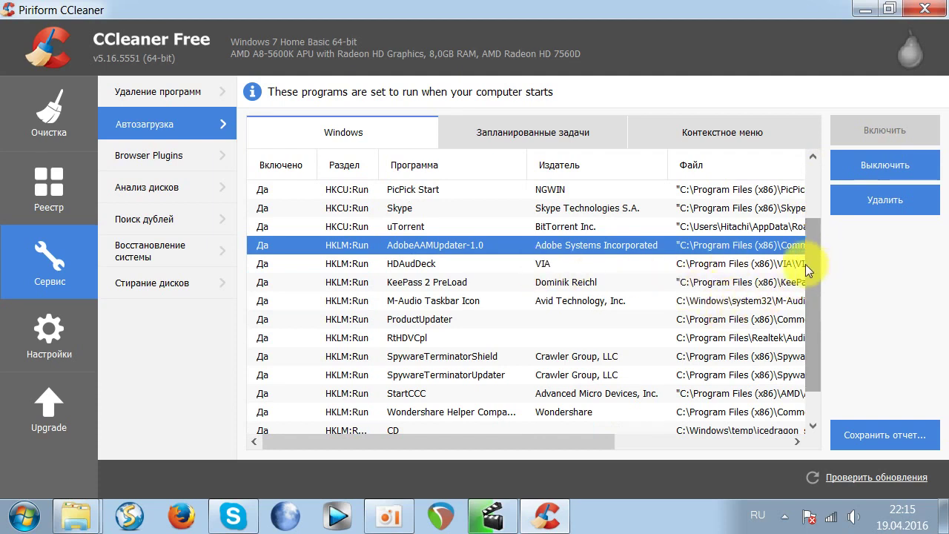
left_click_drag(809, 261, 810, 294)
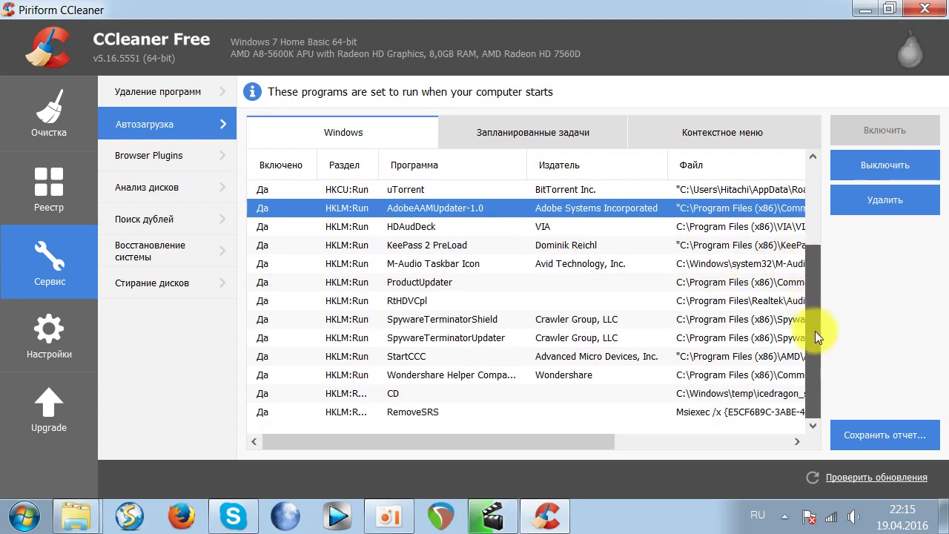
left_click(474, 325)
left_click(473, 337)
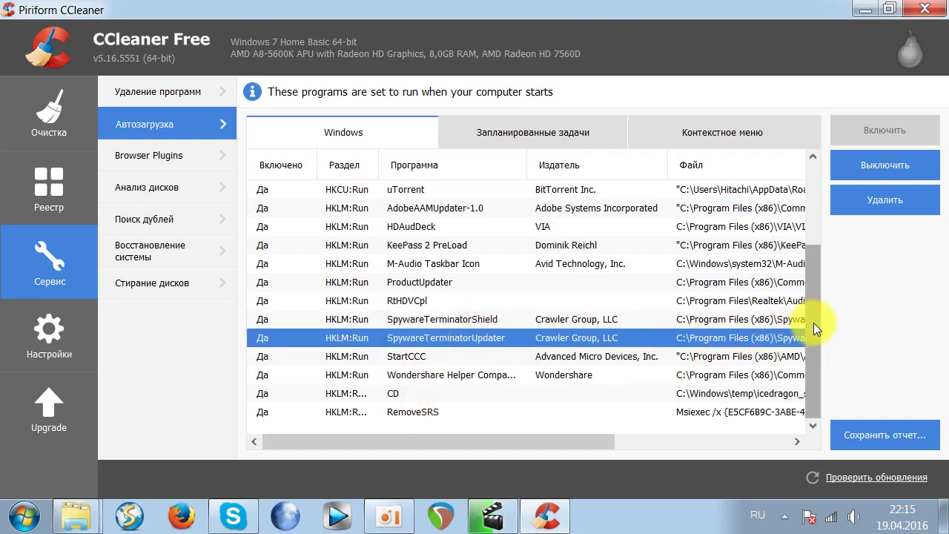
left_click_drag(813, 322, 830, 226)
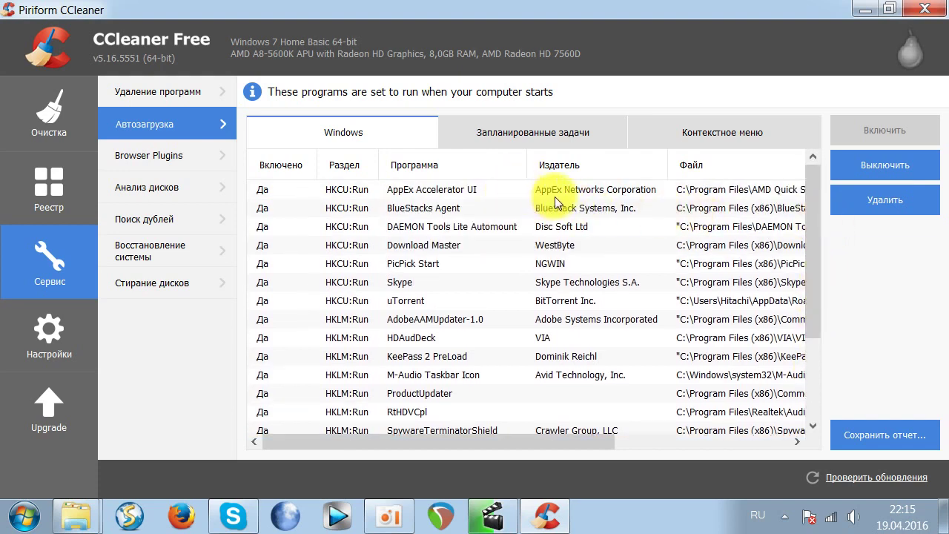
left_click(784, 515)
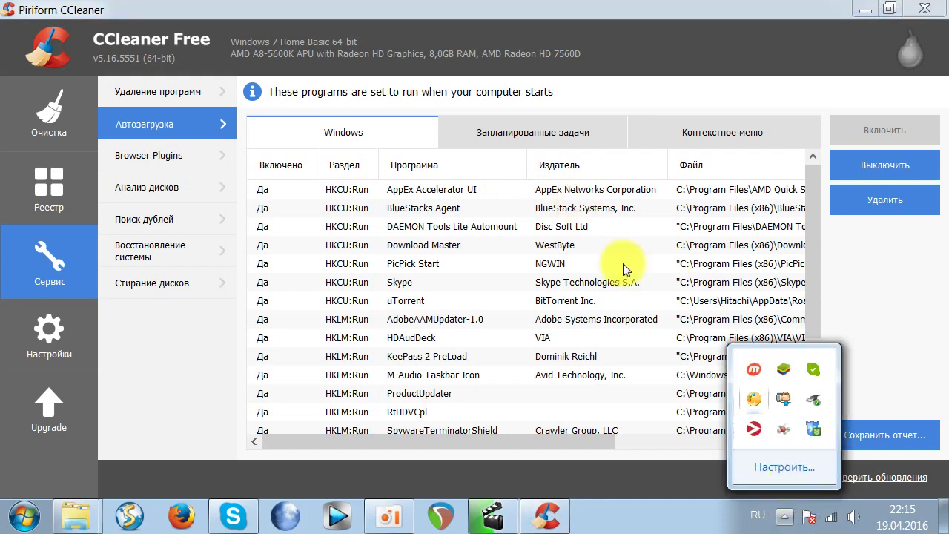
left_click(432, 246)
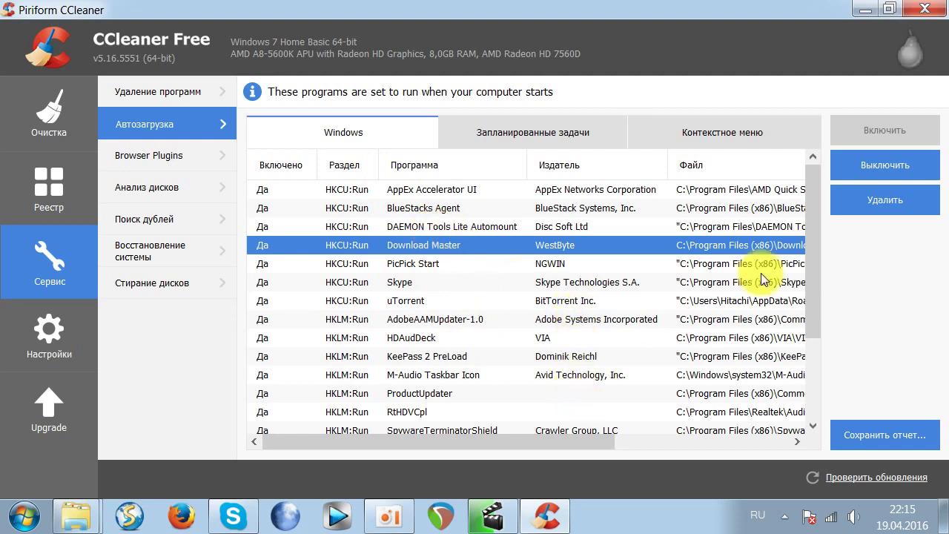
Disable the ProductUpdater entry in the Windows startup programs and delete it from the list
left_click_drag(806, 207, 813, 291)
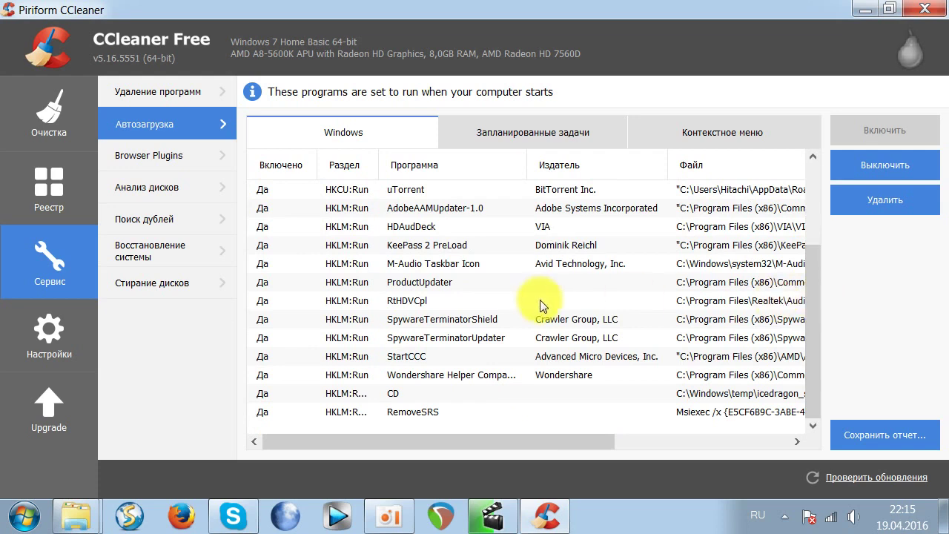
left_click_drag(547, 444, 508, 448)
left_click(427, 278)
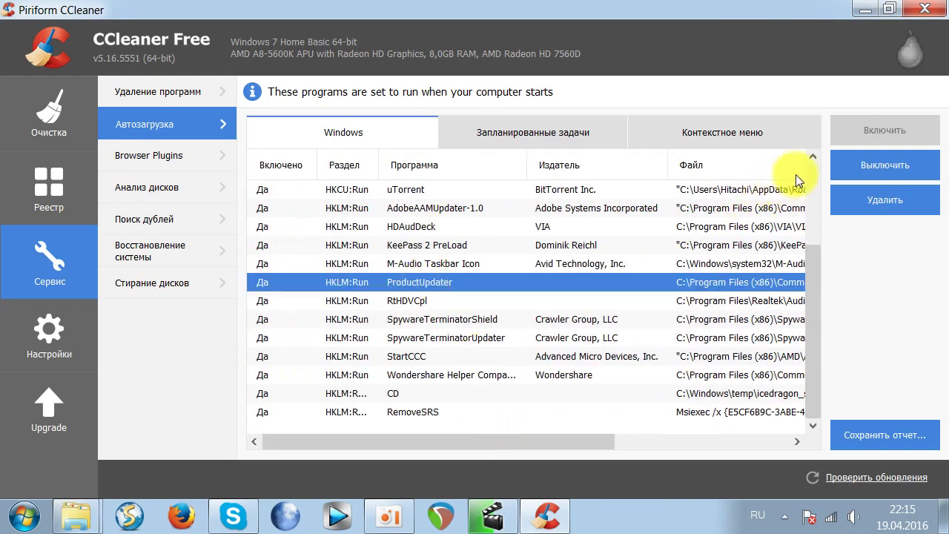
left_click(837, 158)
left_click(870, 200)
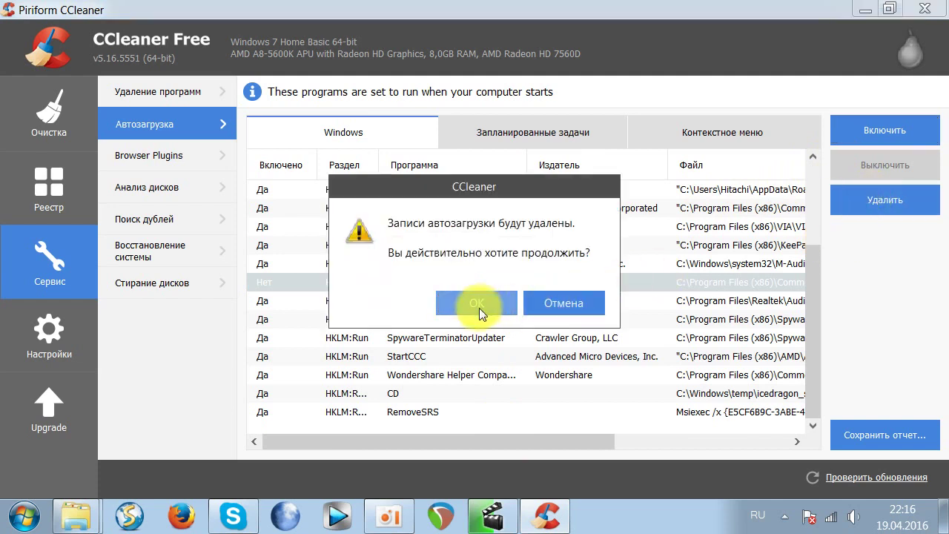
left_click(389, 304)
left_click_drag(811, 186, 813, 295)
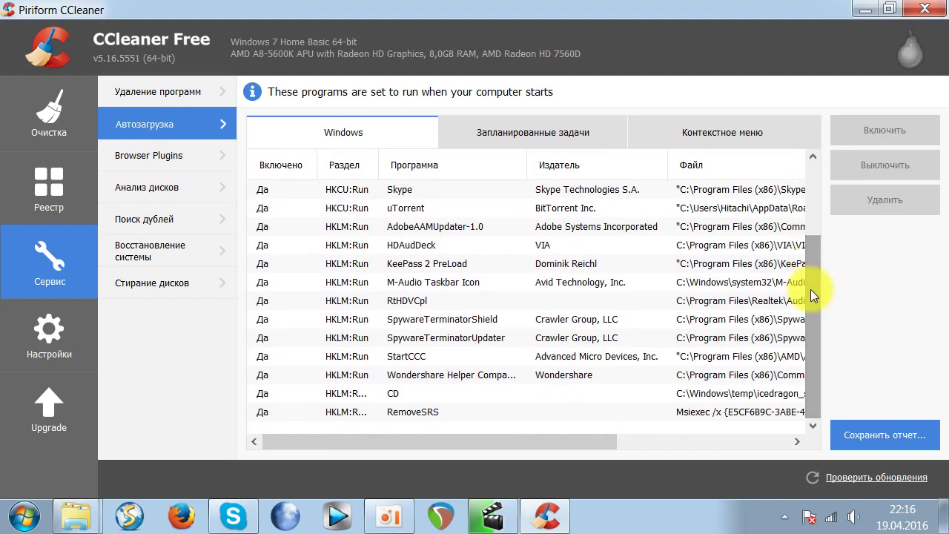
Try the general setting that runs cleaning at computer startup and switch it back off
left_click(82, 329)
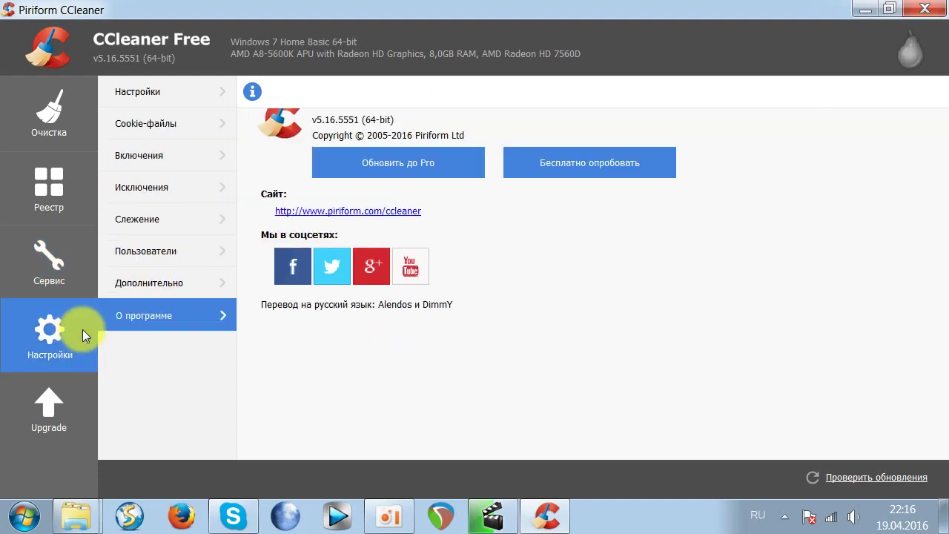
left_click(159, 91)
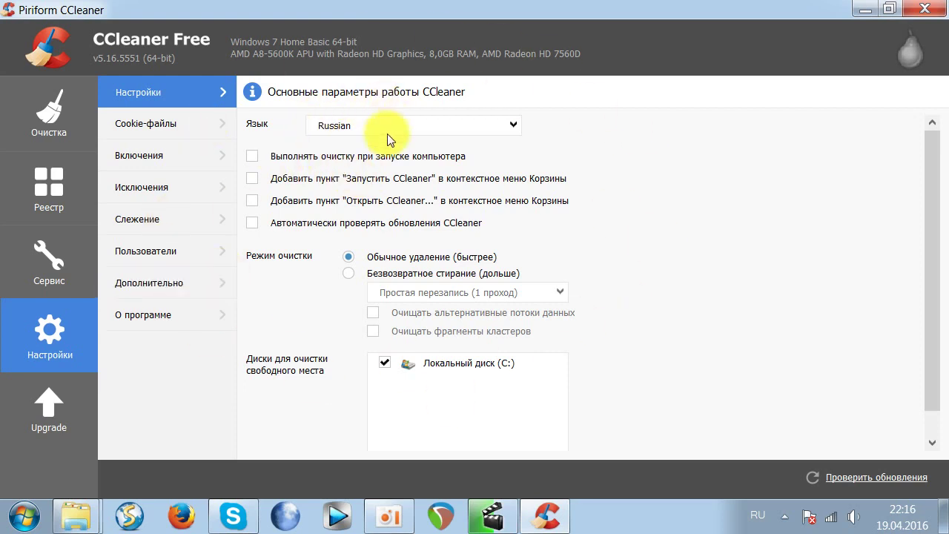
left_click(286, 156)
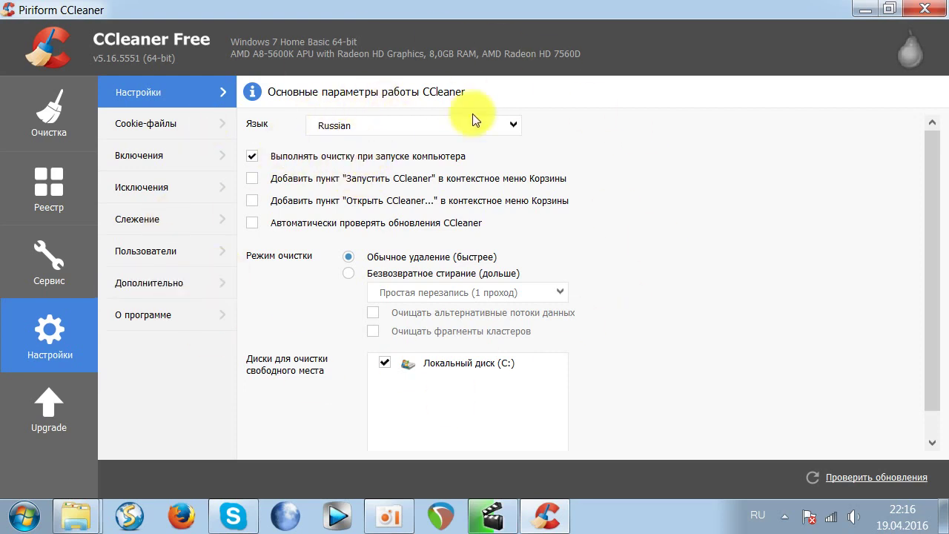
left_click(327, 161)
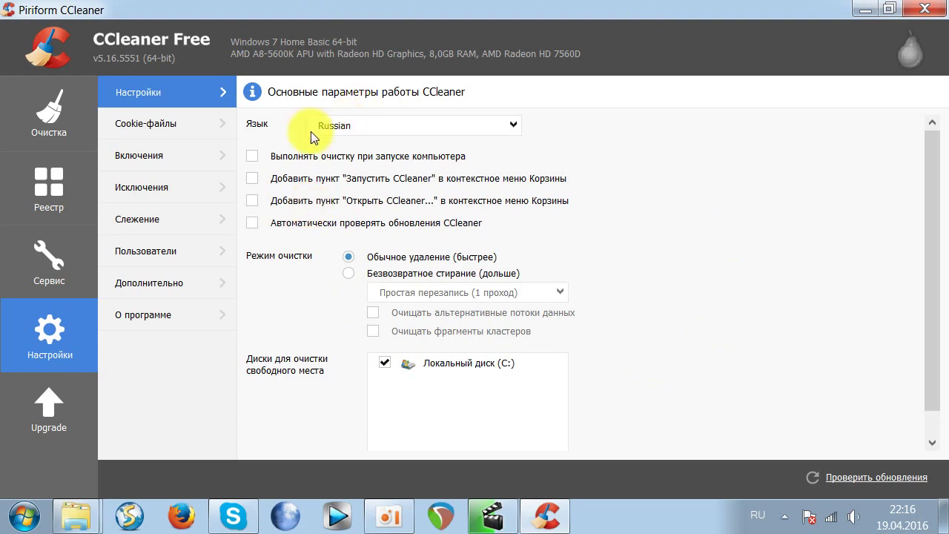
Examine the cookie lists on the computer and those kept, plus the custom inclusion and exclusion lists
left_click(144, 121)
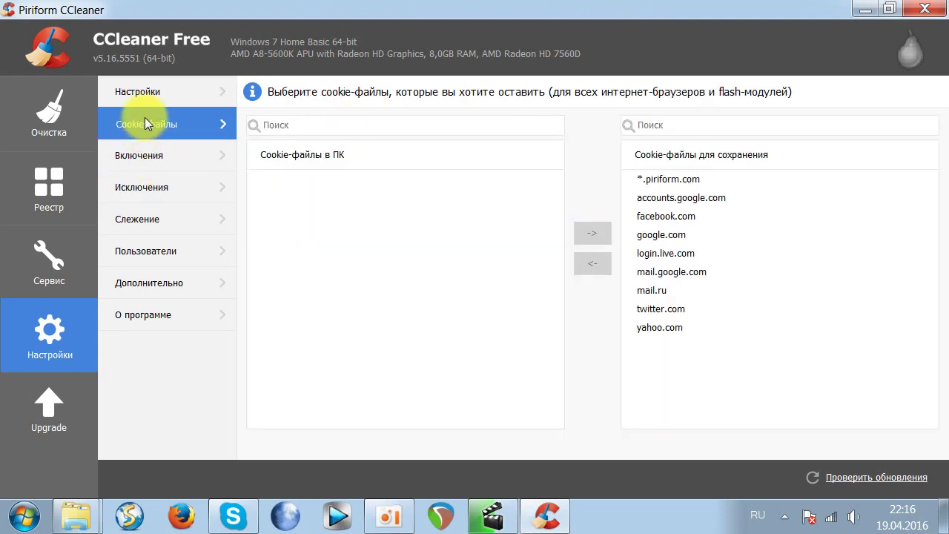
left_click(144, 160)
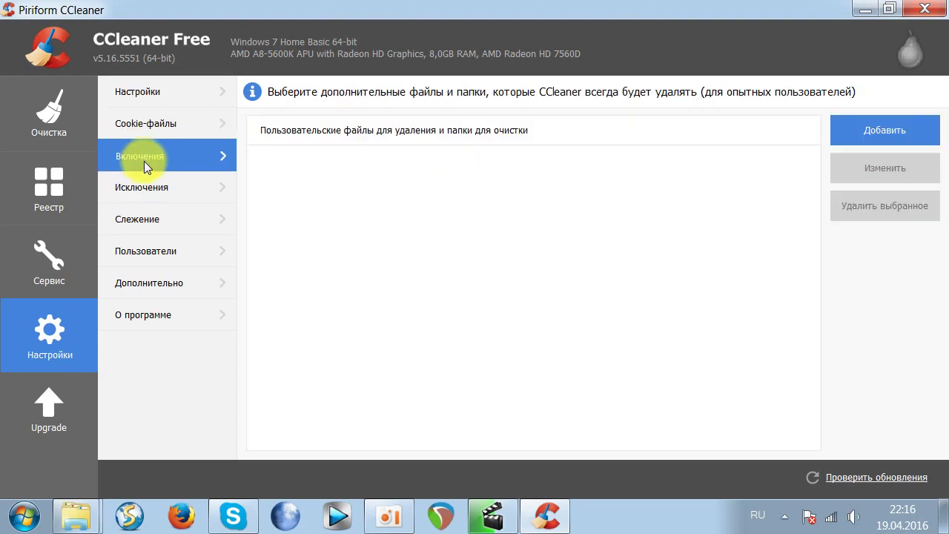
left_click(169, 128)
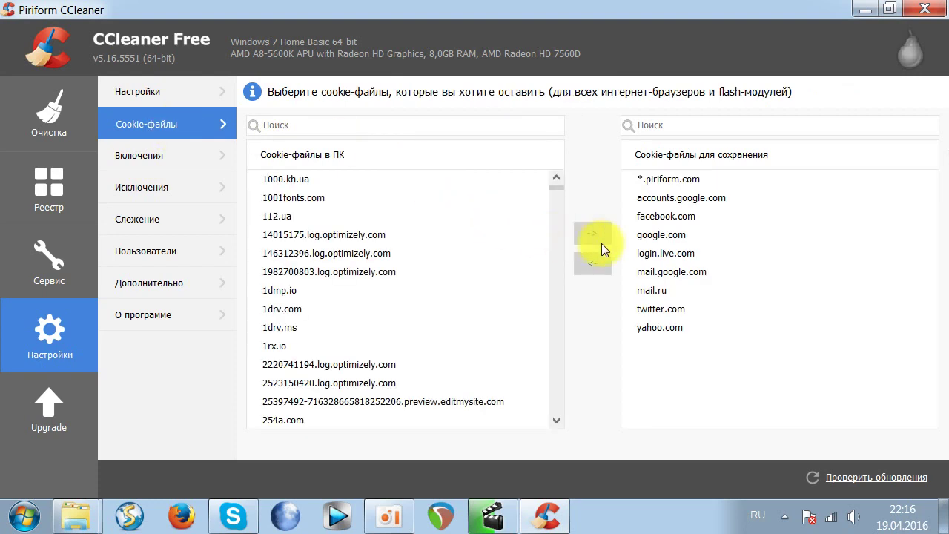
left_click(273, 180)
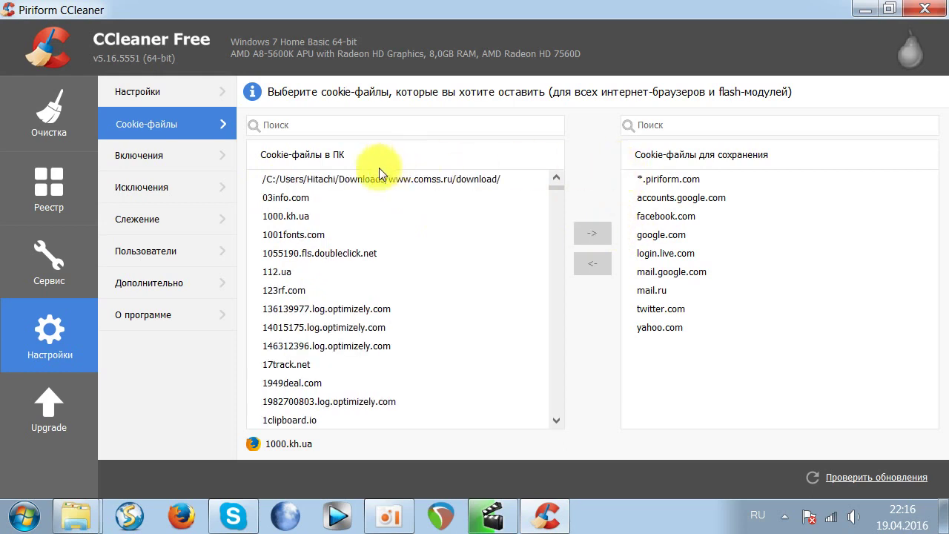
scroll(378, 252, "down", 3)
scroll(353, 293, "up", 3)
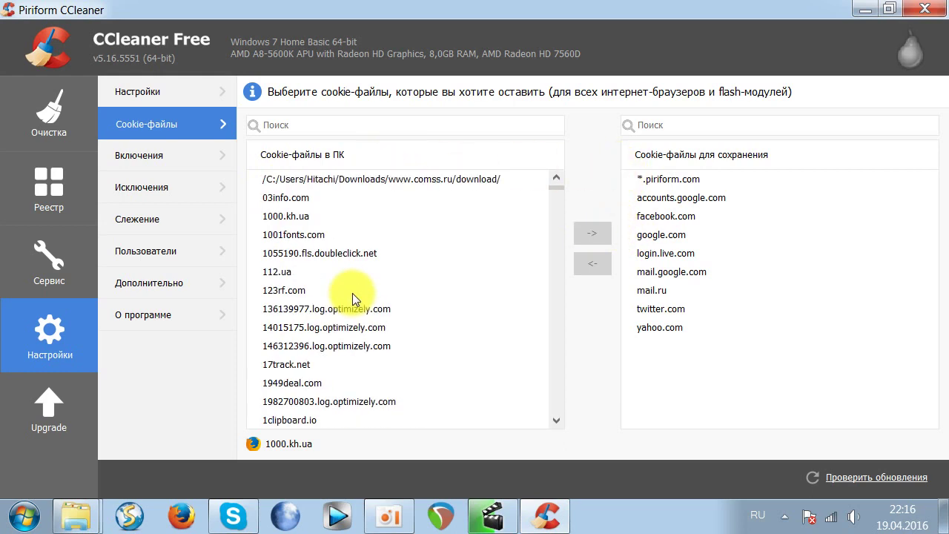
left_click(137, 155)
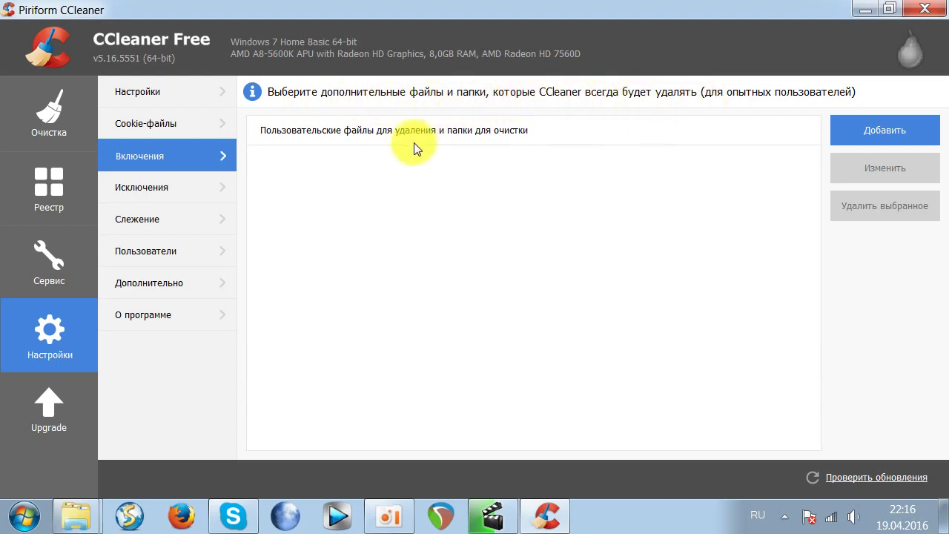
left_click(167, 186)
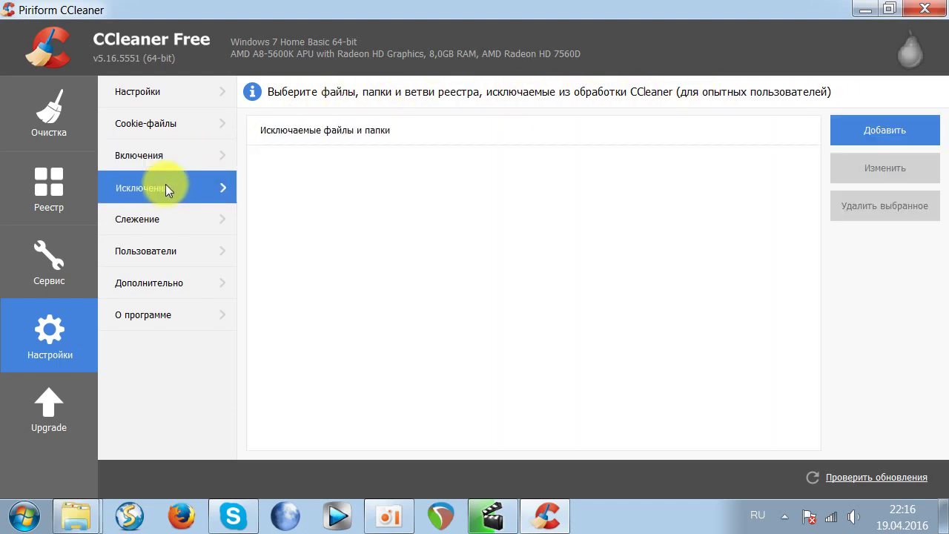
Try system monitoring with active monitoring in the monitoring settings and switch both back off
left_click(156, 221)
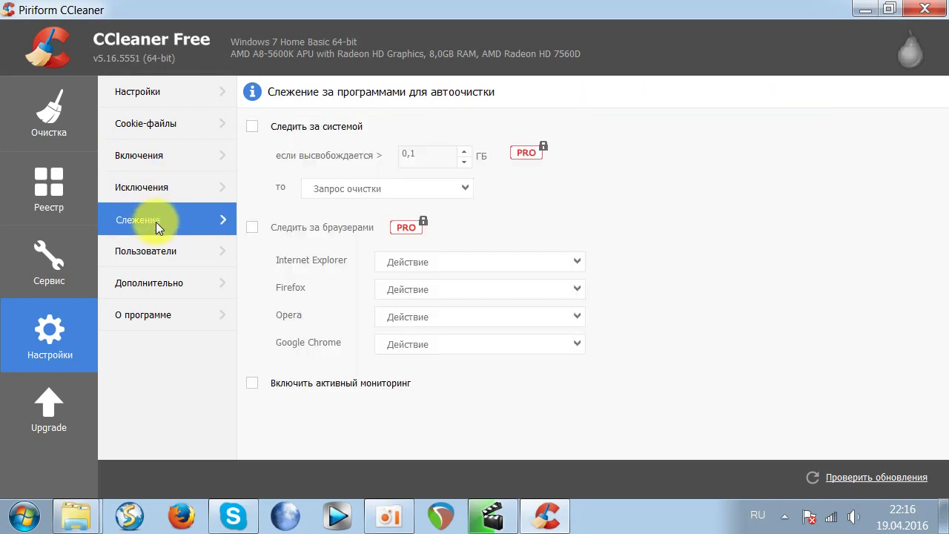
left_click(266, 129)
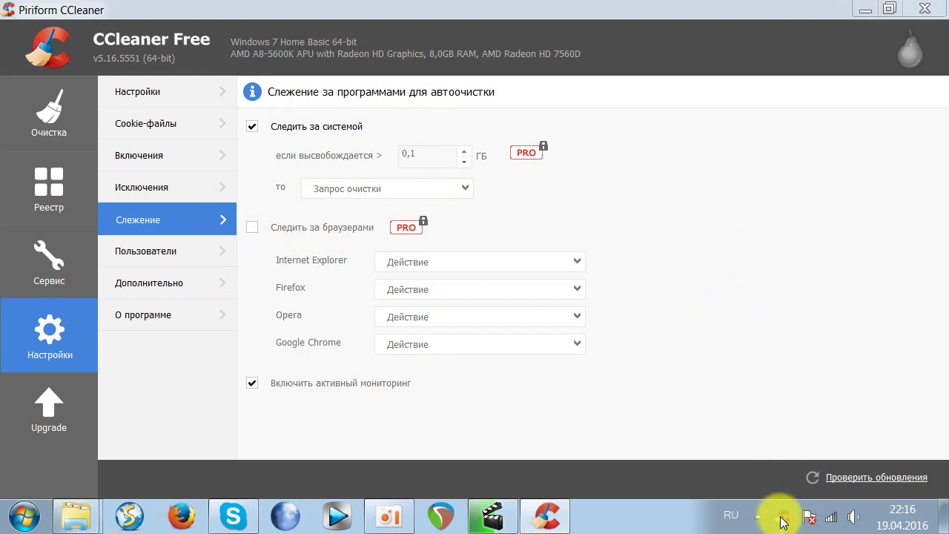
mouse_move(784, 519)
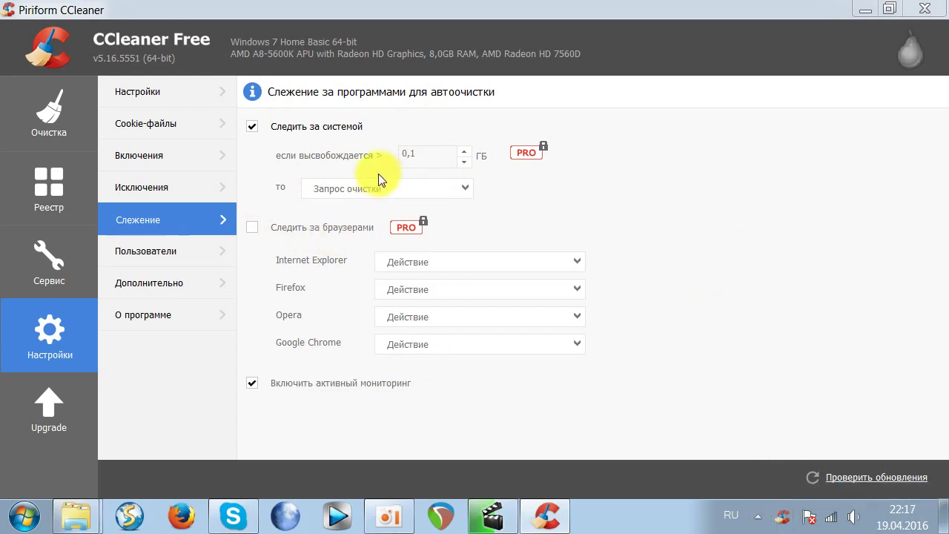
left_click(253, 126)
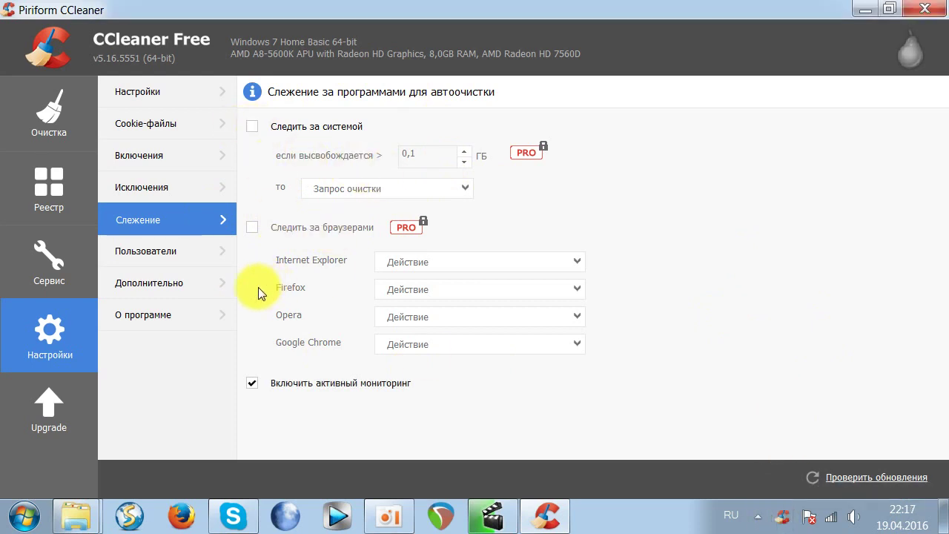
left_click(248, 382)
left_click(516, 319)
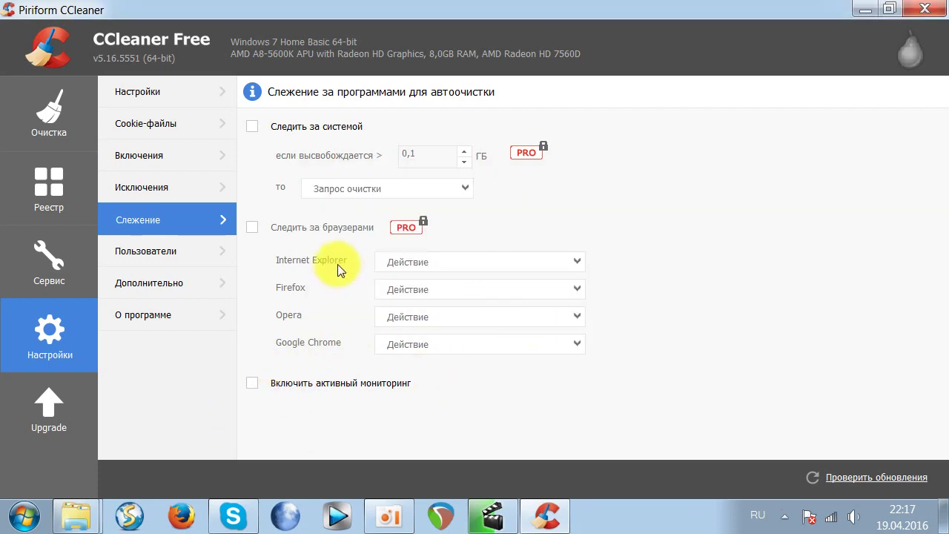
Enable the display of detailed results in the advanced settings
left_click(177, 250)
left_click(172, 287)
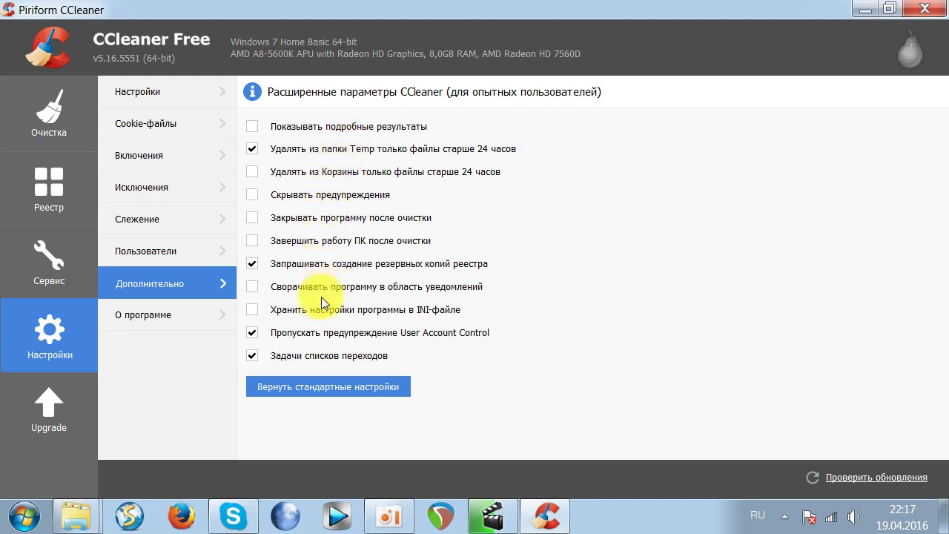
left_click(299, 129)
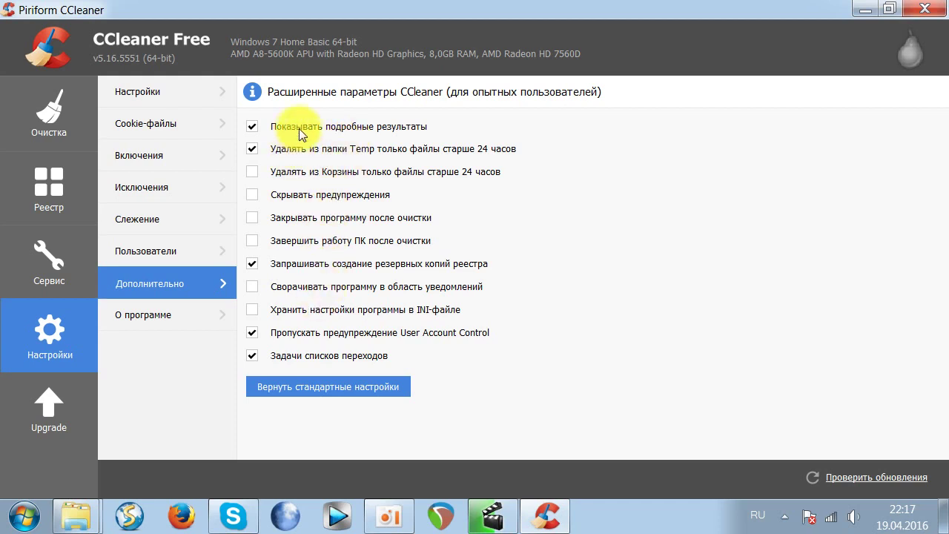
left_click(165, 311)
left_click(166, 286)
Review the Windows and application cleaning categories alongside the last cleaning results
left_click(45, 118)
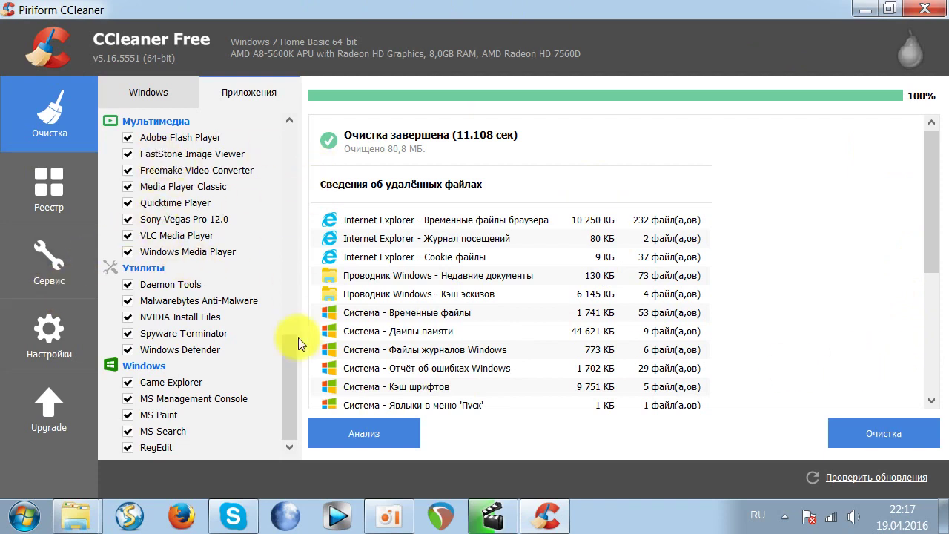
scroll(288, 355, "up", 2)
mouse_move(288, 355)
left_mouse_down()
mouse_move(281, 144)
mouse_move(301, 267)
mouse_move(290, 389)
mouse_move(275, 138)
left_mouse_up()
left_click(149, 94)
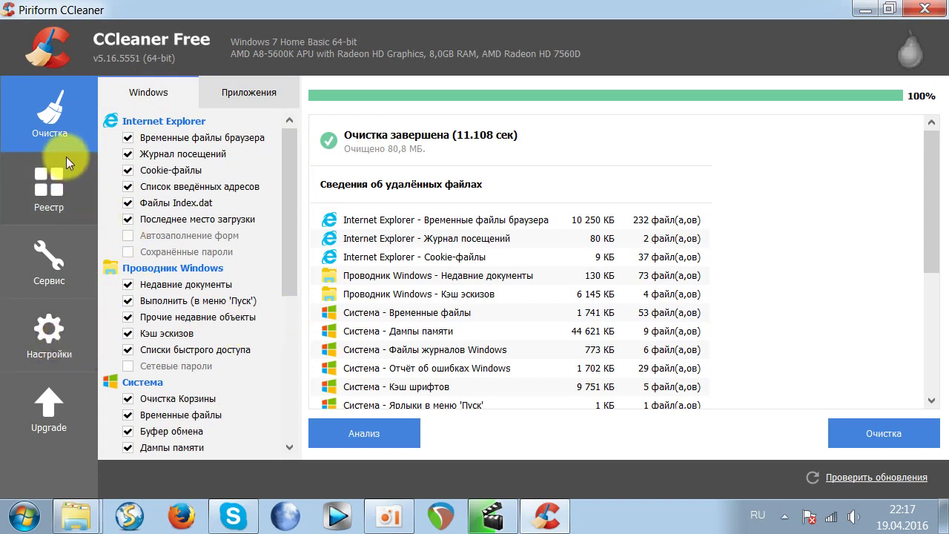
left_click(247, 88)
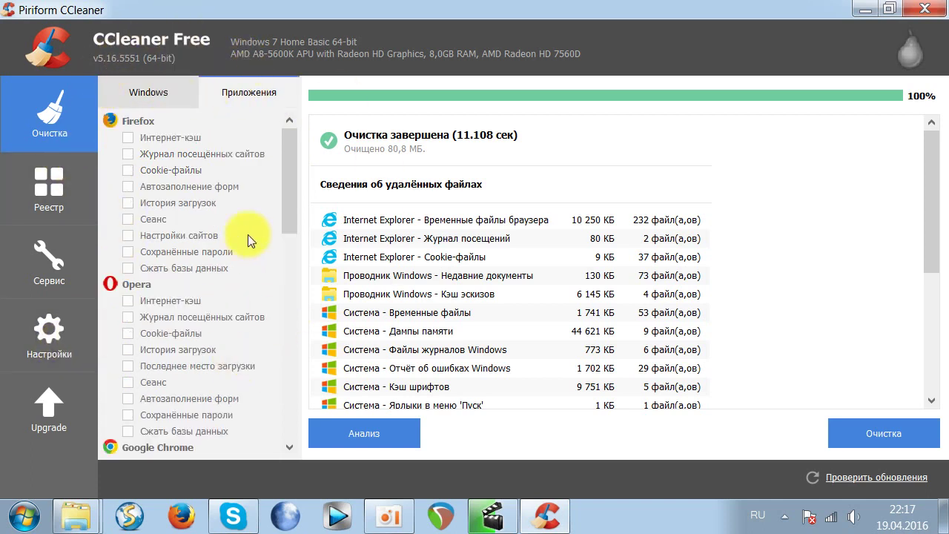
mouse_move(289, 167)
left_mouse_down()
mouse_move(296, 355)
mouse_move(296, 163)
left_mouse_up()
left_click(152, 96)
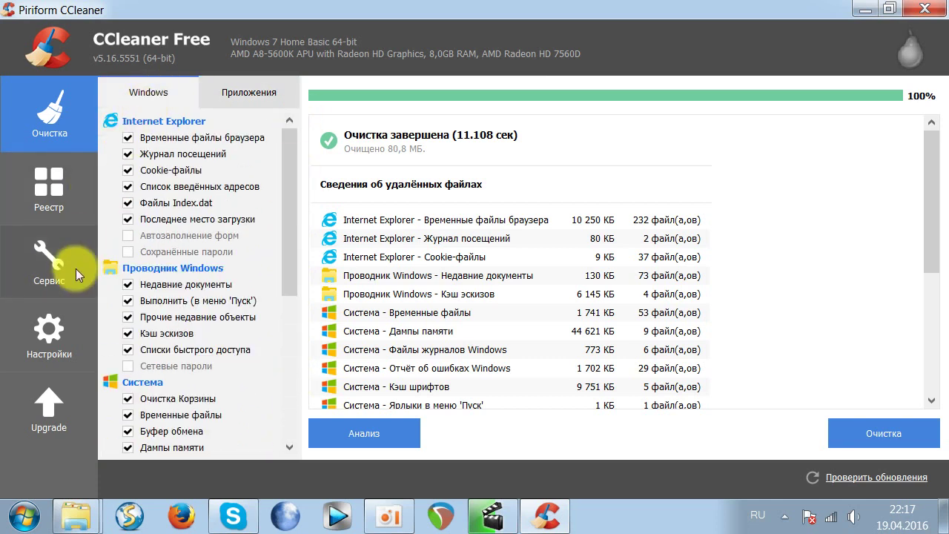
Revisit the registry problem list and the advanced, cookie, inclusion and general settings
left_click(74, 282)
left_click(63, 213)
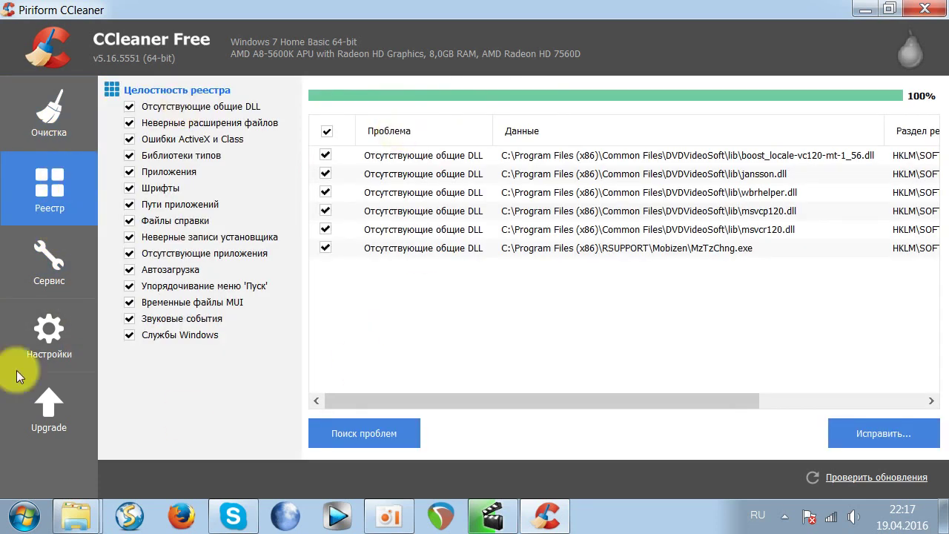
left_click(59, 337)
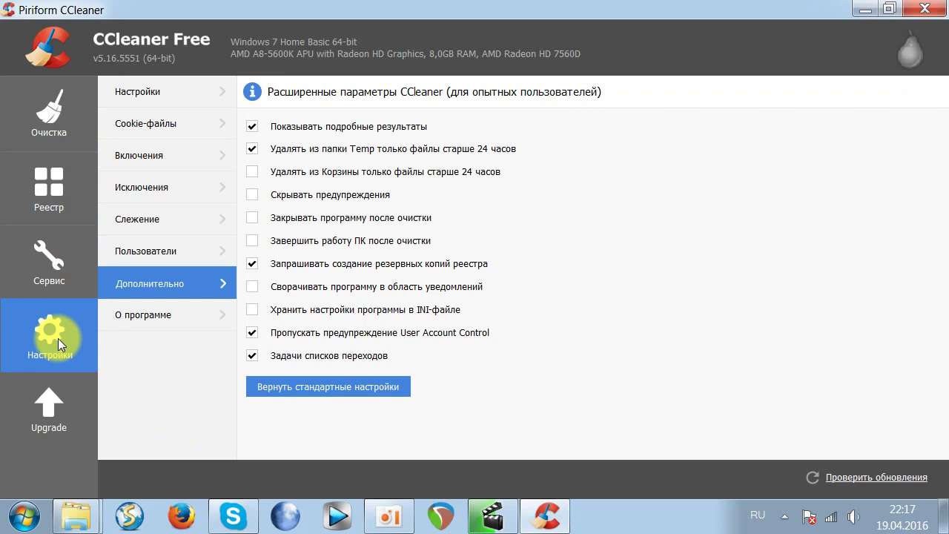
left_click(152, 127)
left_click(155, 156)
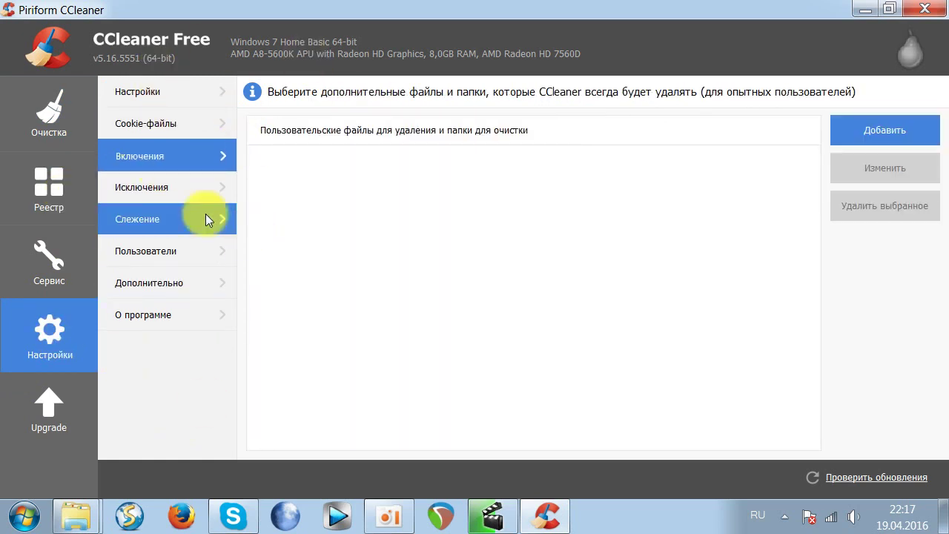
left_click(143, 90)
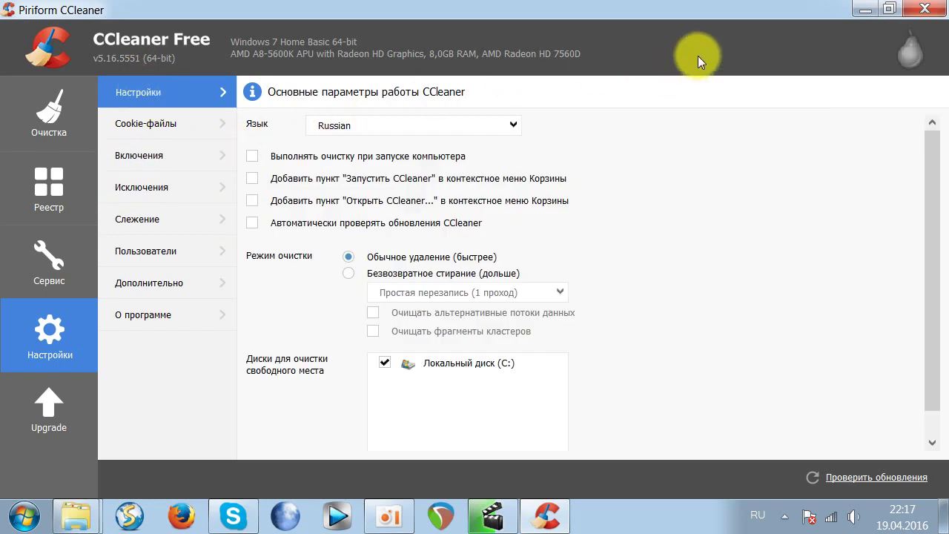